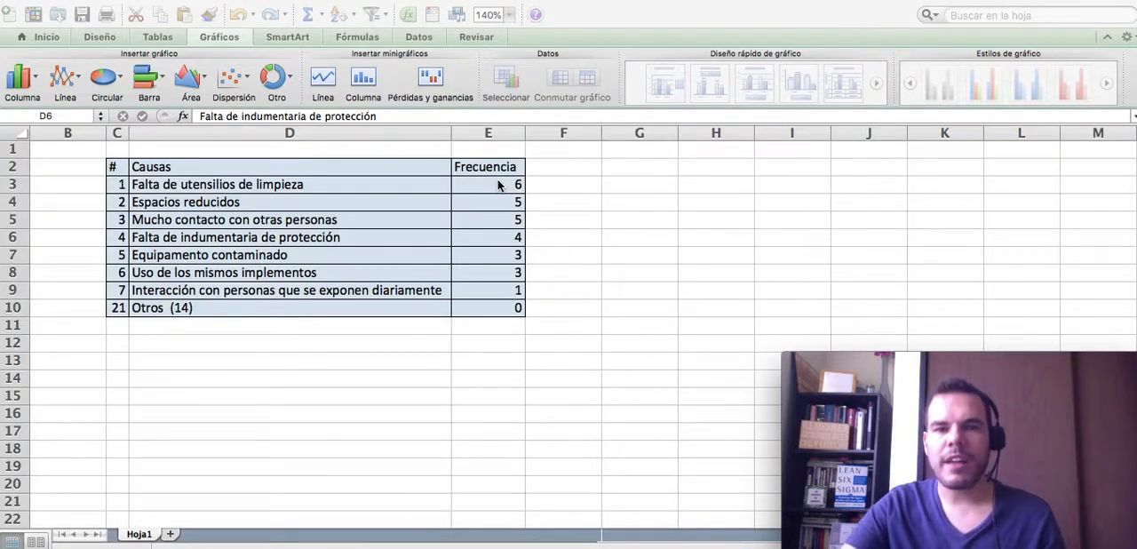
- Check the total of the Frecuencia values with a temporary sum of E3:E10 in E11, and clear it
{"action": "left_click", "coordinate": [495, 325]}
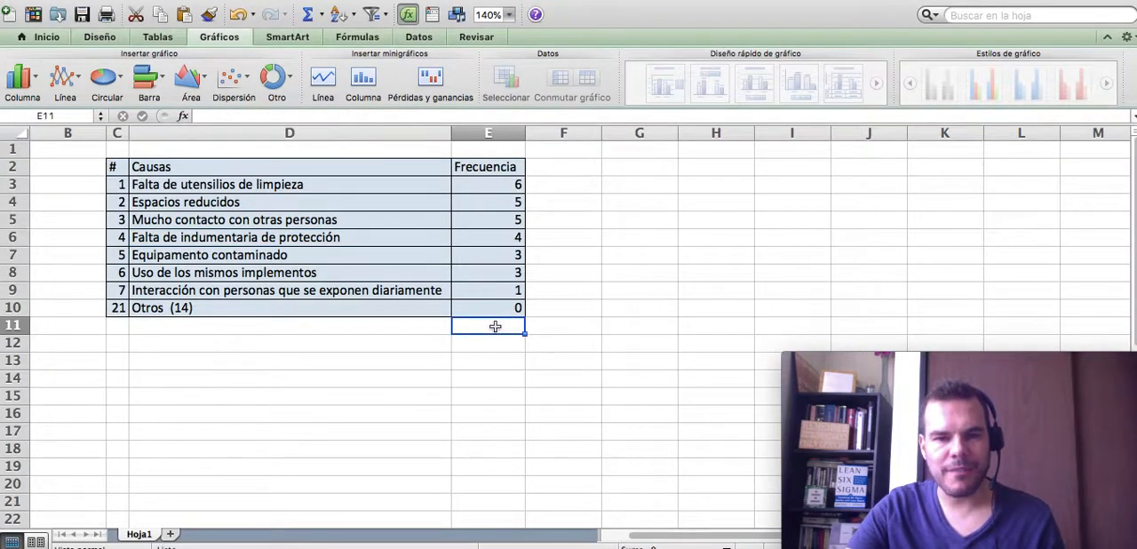
{"action": "left_click", "coordinate": [309, 18]}
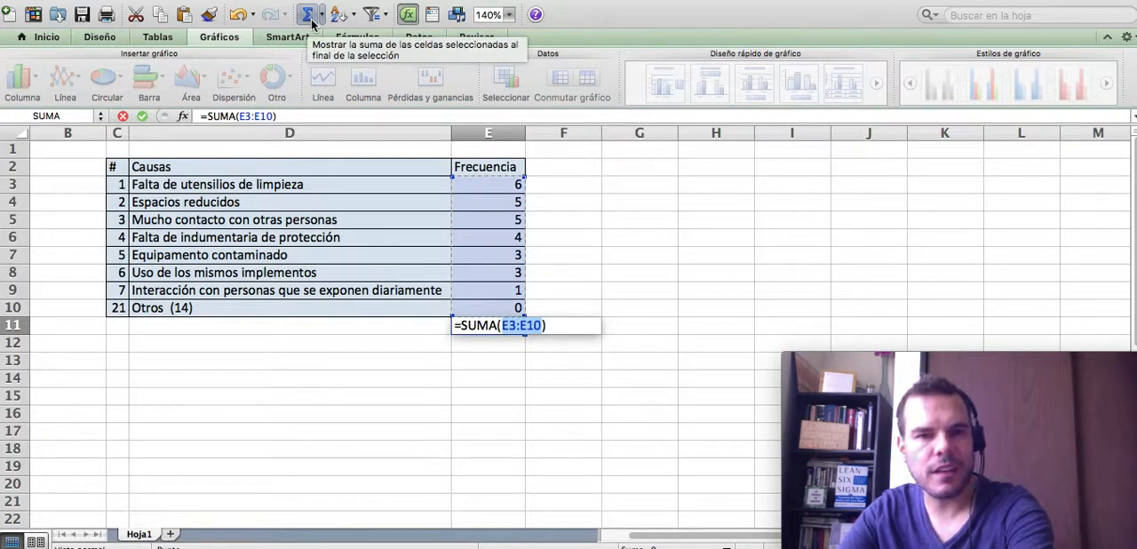
{"action": "key", "text": "Return"}
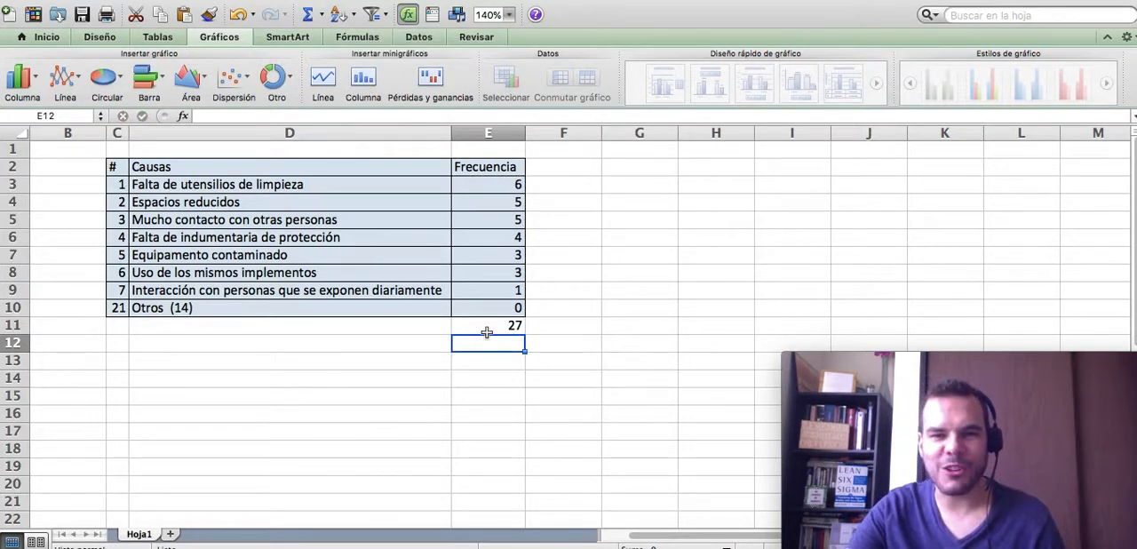
{"action": "left_click", "coordinate": [486, 331]}
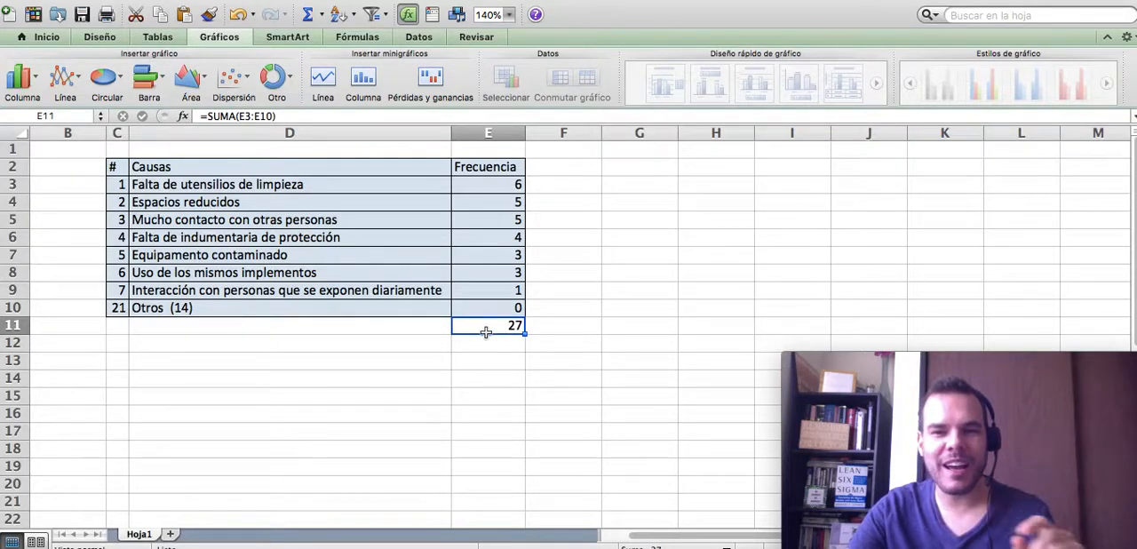
{"action": "key", "text": "BackSpace"}
{"action": "key", "text": "Return"}
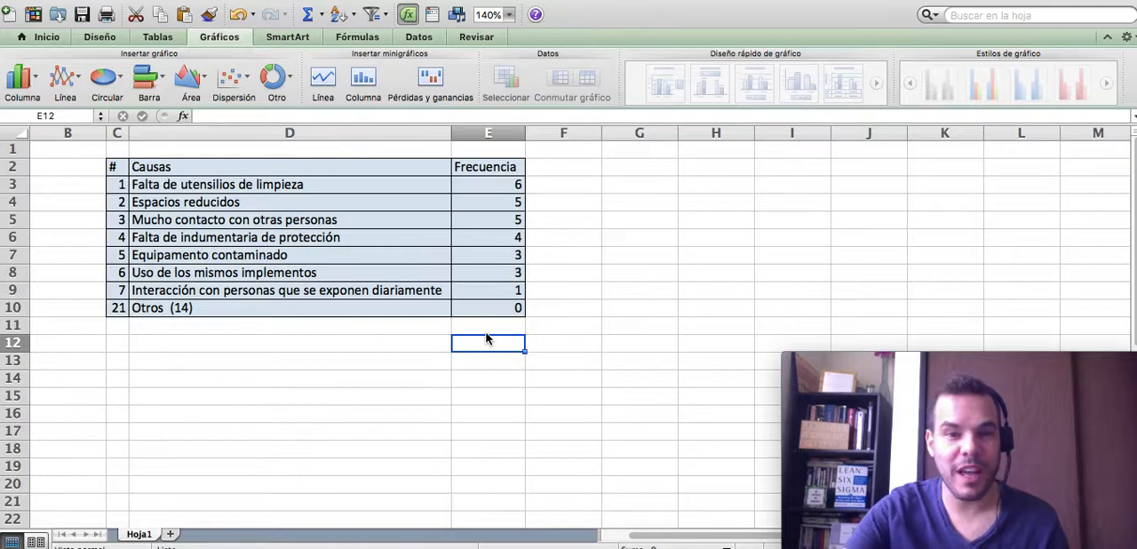
- Examine the Frecuencia values, the Otros row and the numbering of the causes in column C
{"action": "left_click_drag", "start_coordinate": [477, 185], "coordinate": [485, 310]}
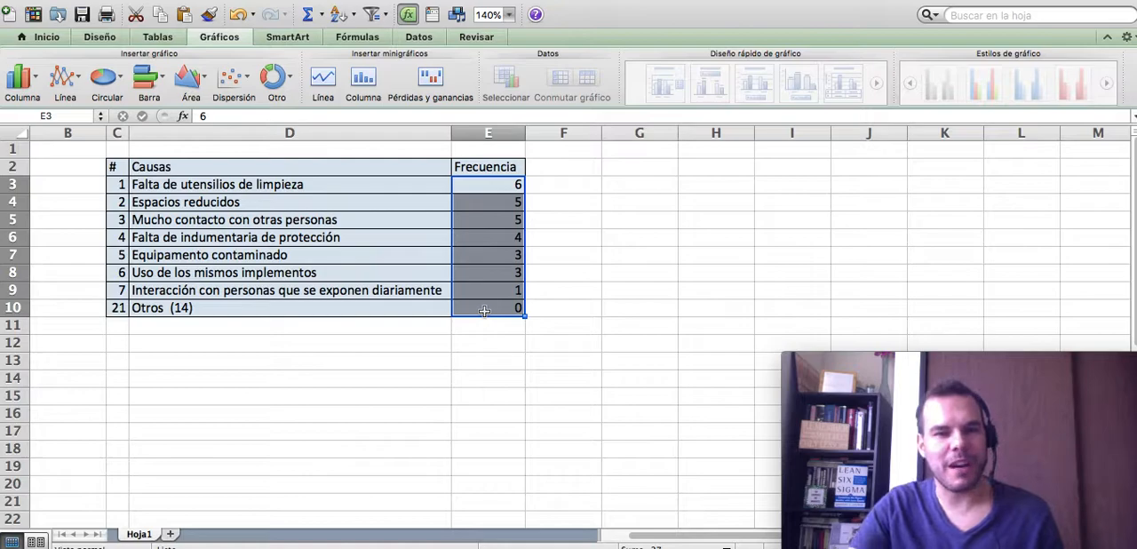
{"action": "left_click", "coordinate": [382, 275]}
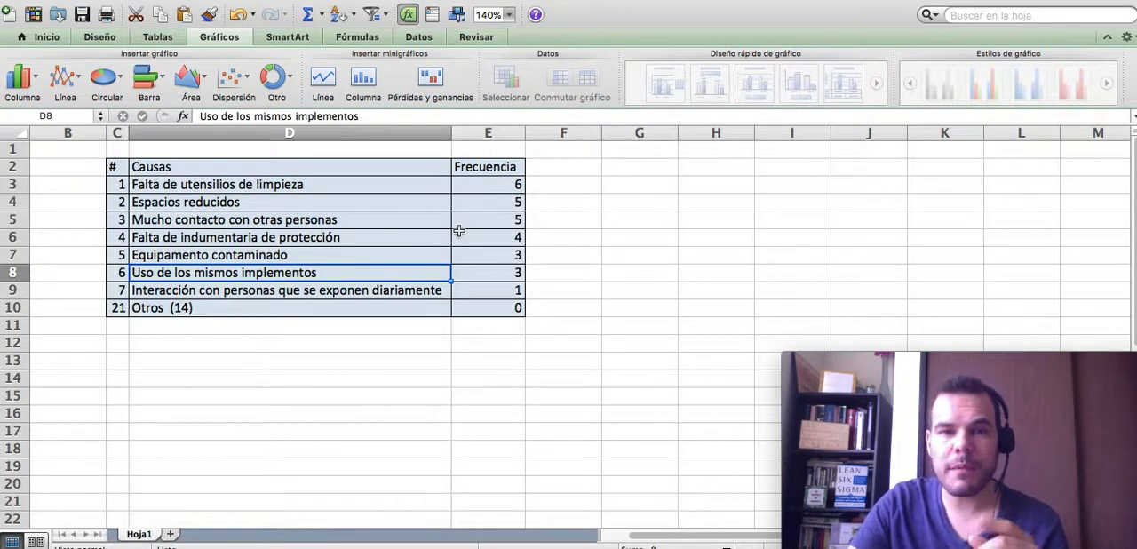
{"action": "left_click", "coordinate": [511, 308]}
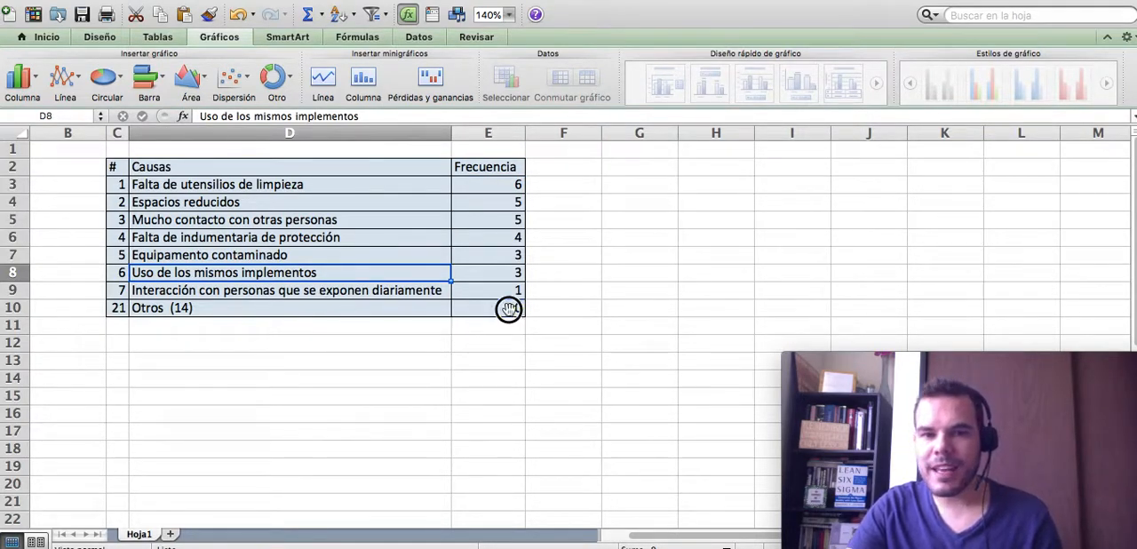
{"action": "left_click", "coordinate": [206, 304]}
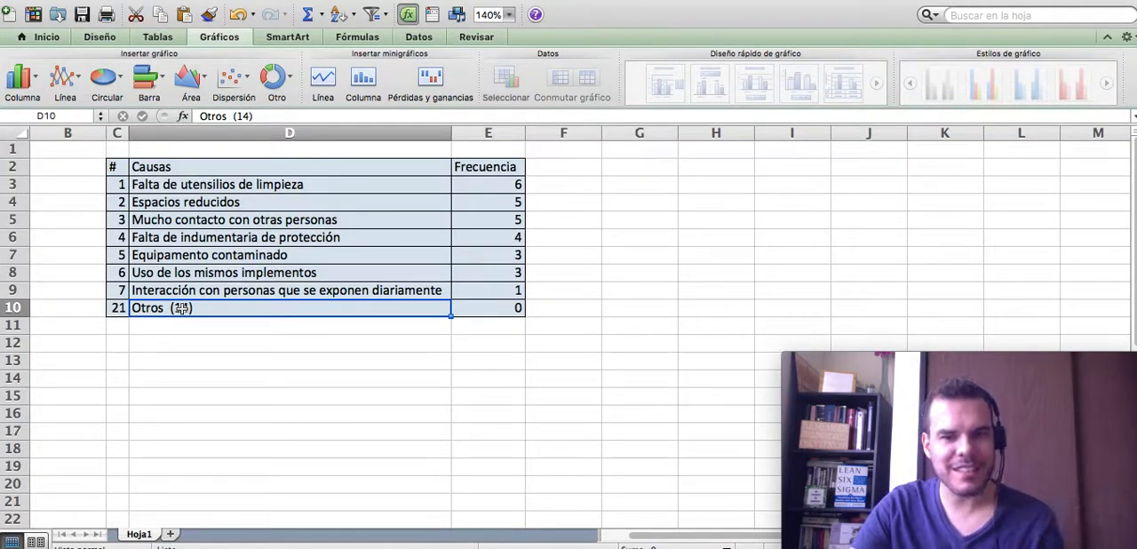
{"action": "left_click", "coordinate": [467, 309]}
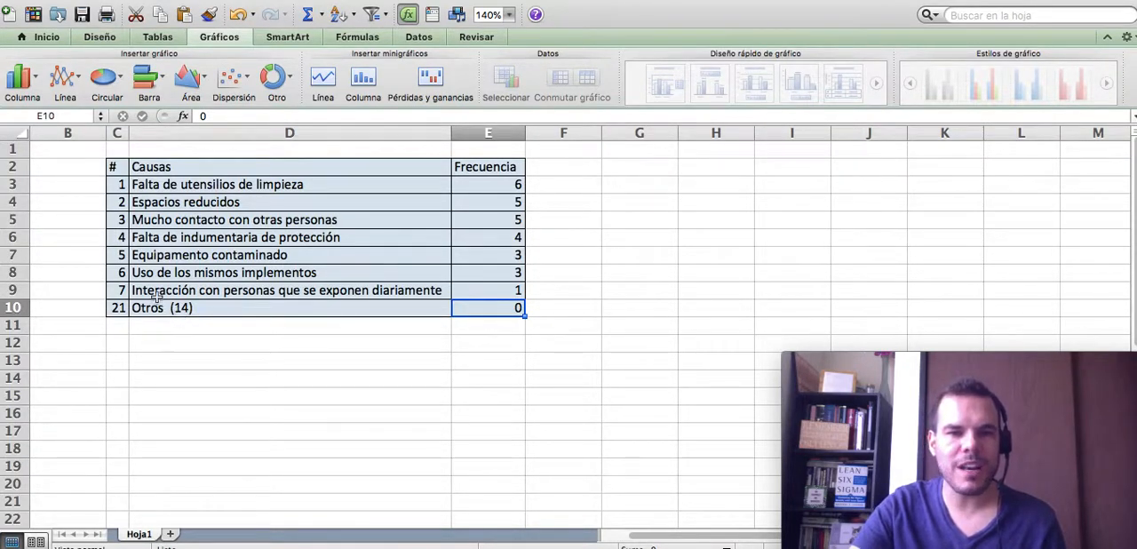
{"action": "left_click", "coordinate": [118, 185]}
{"action": "left_click_drag", "start_coordinate": [117, 185], "coordinate": [118, 289]}
{"action": "left_click", "coordinate": [114, 309]}
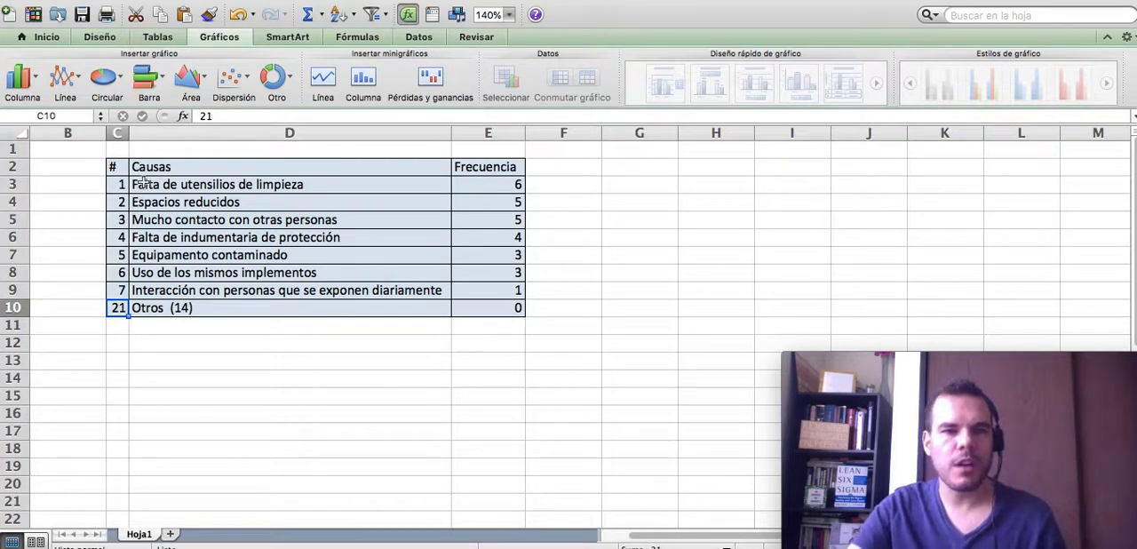
- Add the header "% acum causas" in B2 and fit column B's width to its contents
{"action": "left_click", "coordinate": [91, 169]}
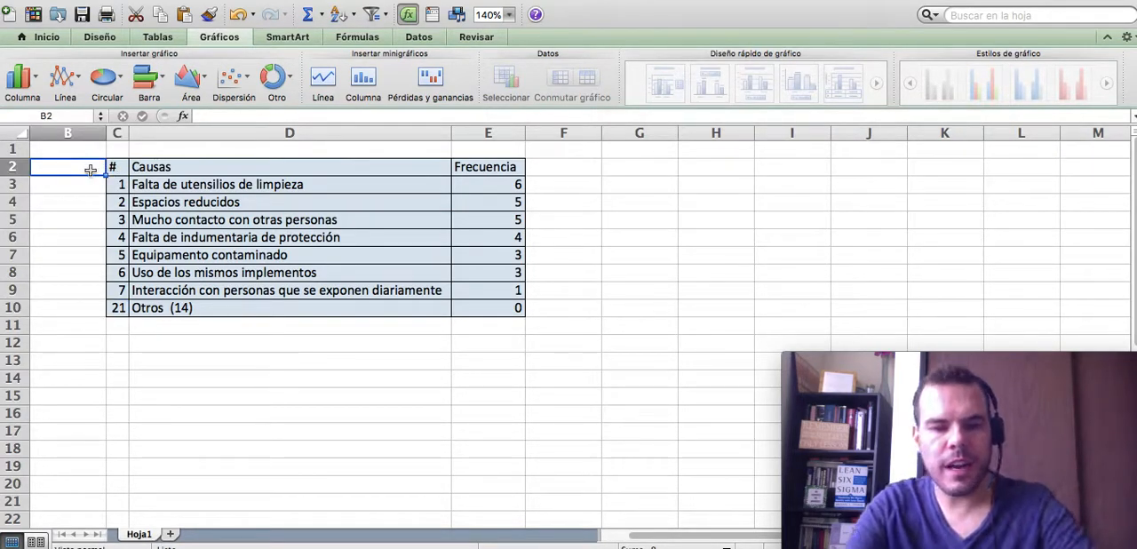
{"action": "type", "text": "%"}
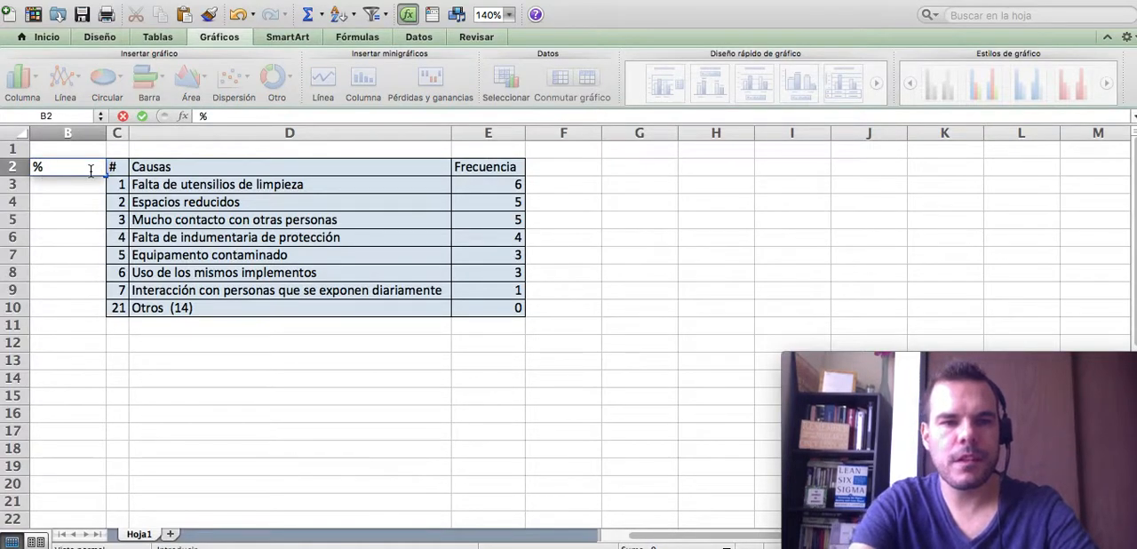
{"action": "type", "text": " acum ca"}
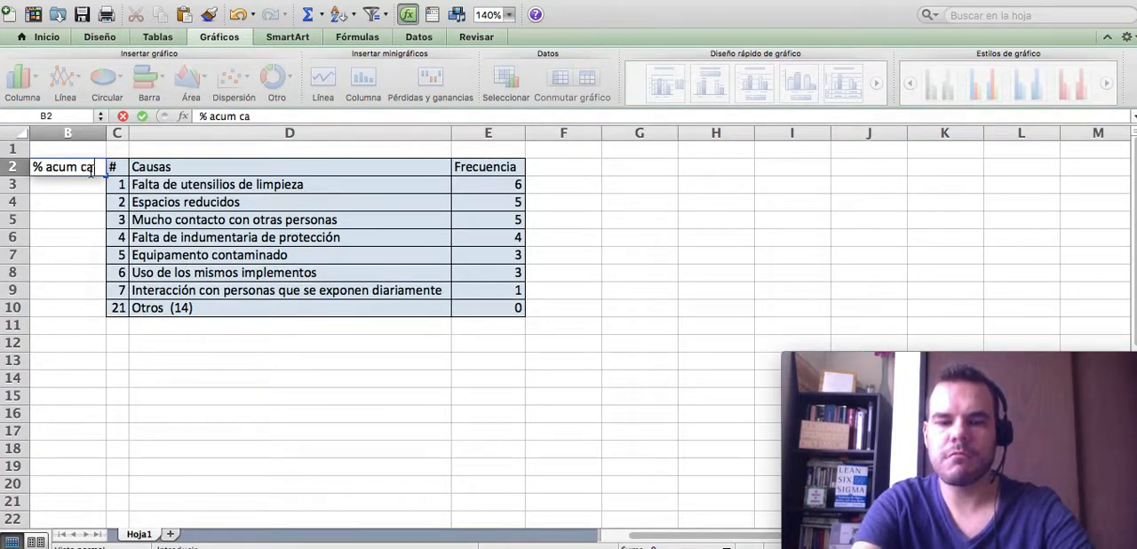
{"action": "type", "text": "usas"}
{"action": "key", "text": "Return"}
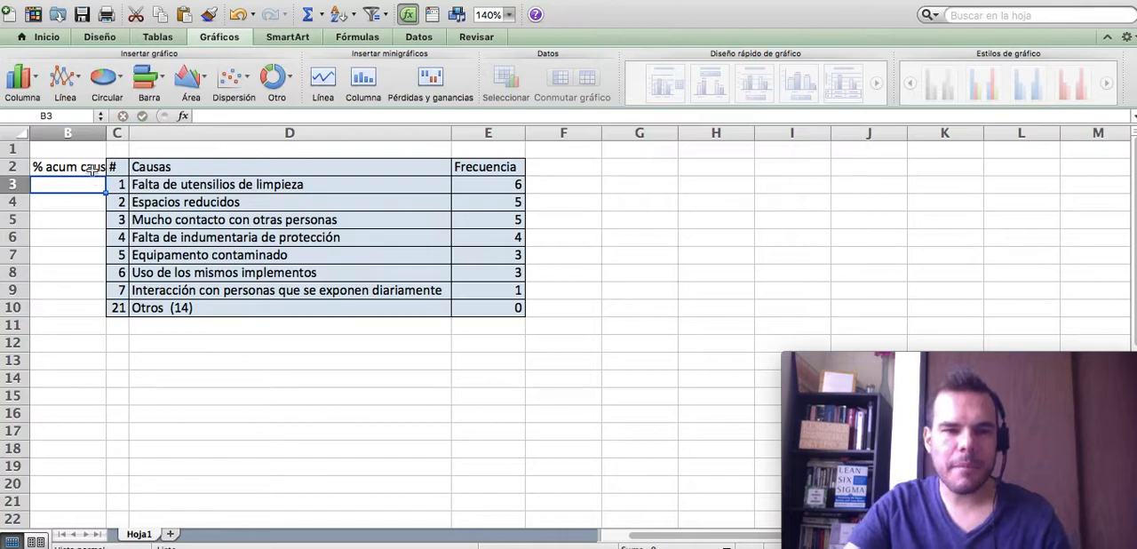
{"action": "double_click", "coordinate": [107, 134]}
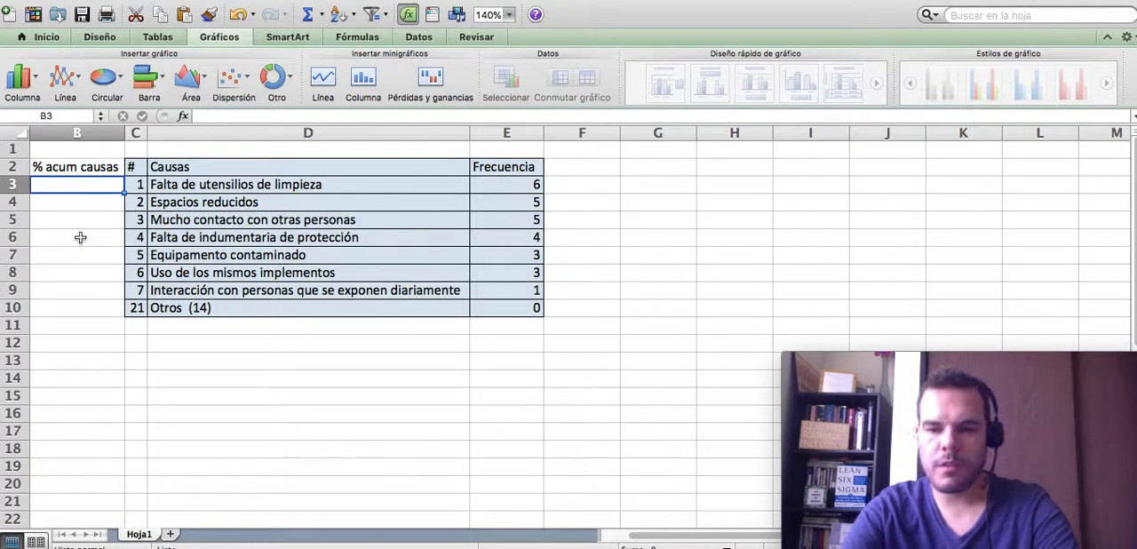
- Enter the formula +C3/$C$10 in B3, with an absolute reference to the last cause number
{"action": "type", "text": "+C3/"}
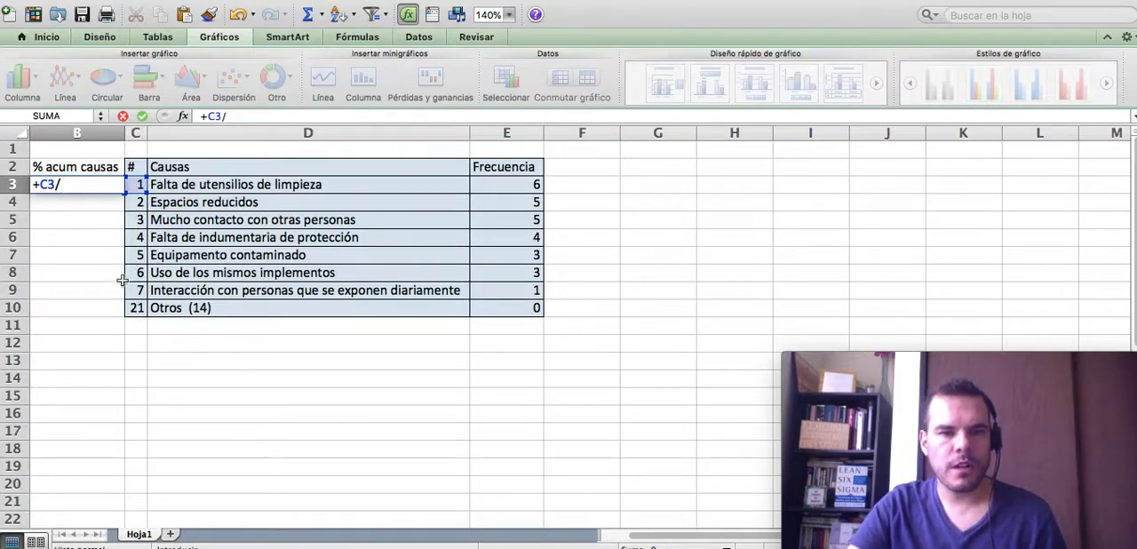
{"action": "left_click", "coordinate": [135, 308]}
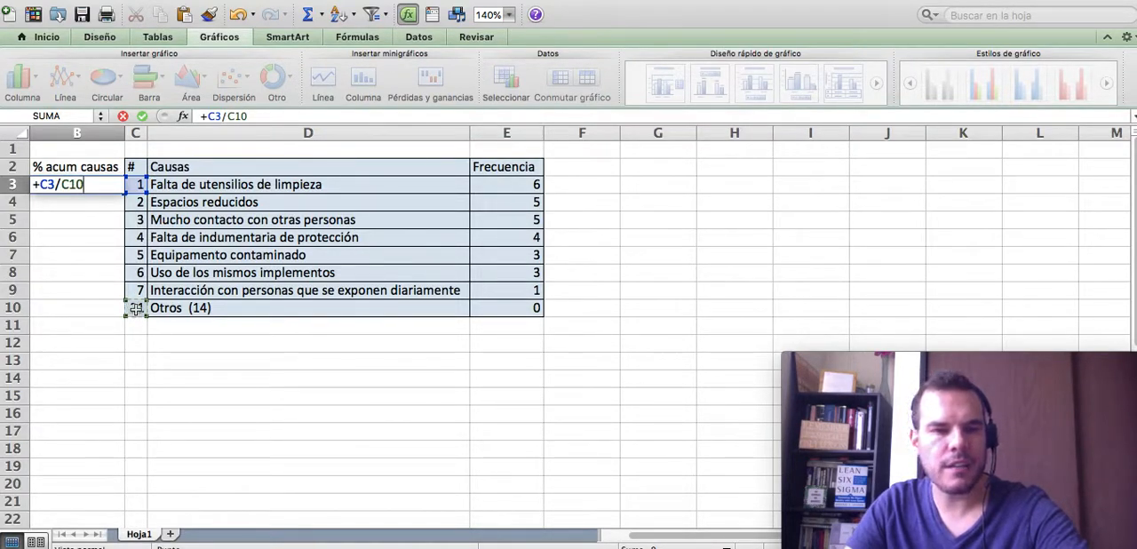
{"action": "key", "text": "super+t"}
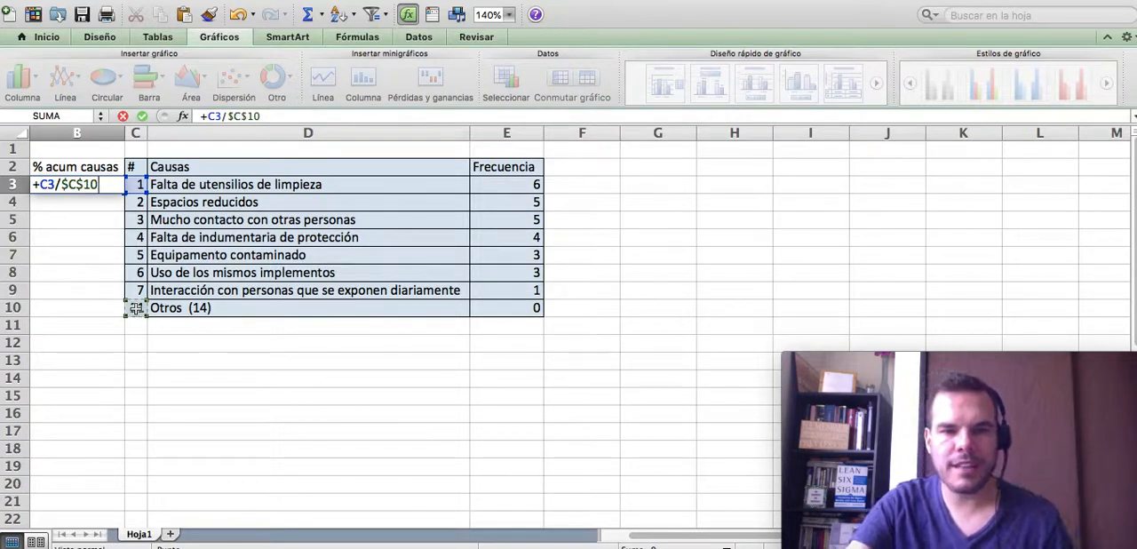
{"action": "key", "text": "Return"}
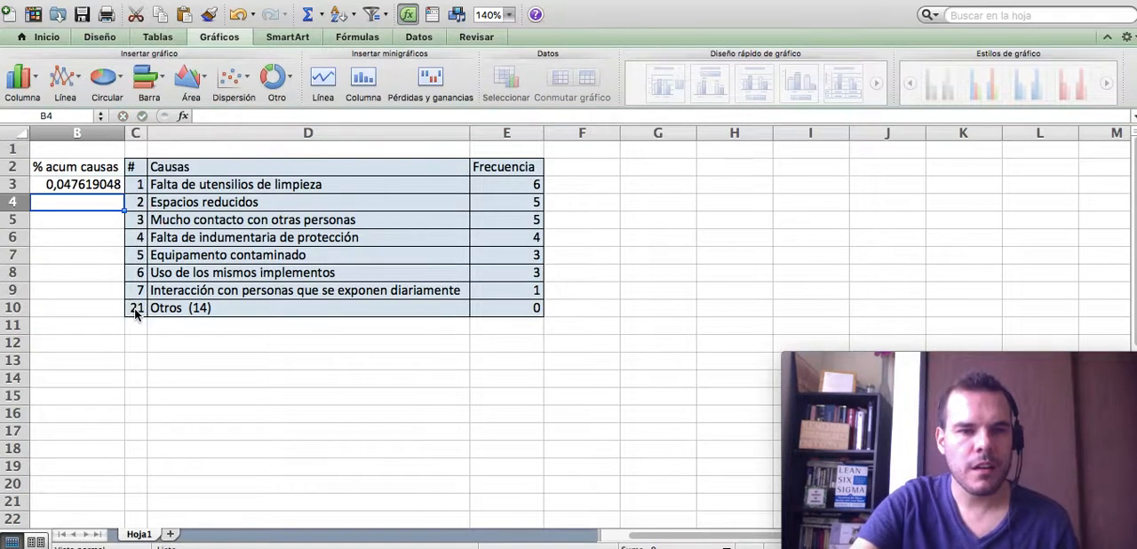
- Format B3 as a percentage and fill its formula down through B10
{"action": "left_click", "coordinate": [83, 185]}
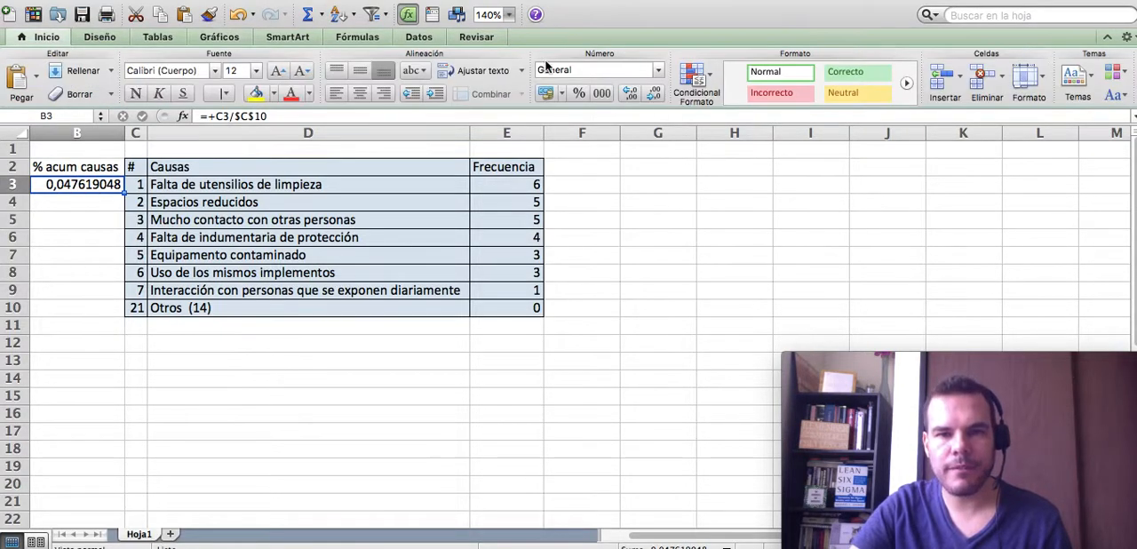
{"action": "left_click", "coordinate": [579, 92]}
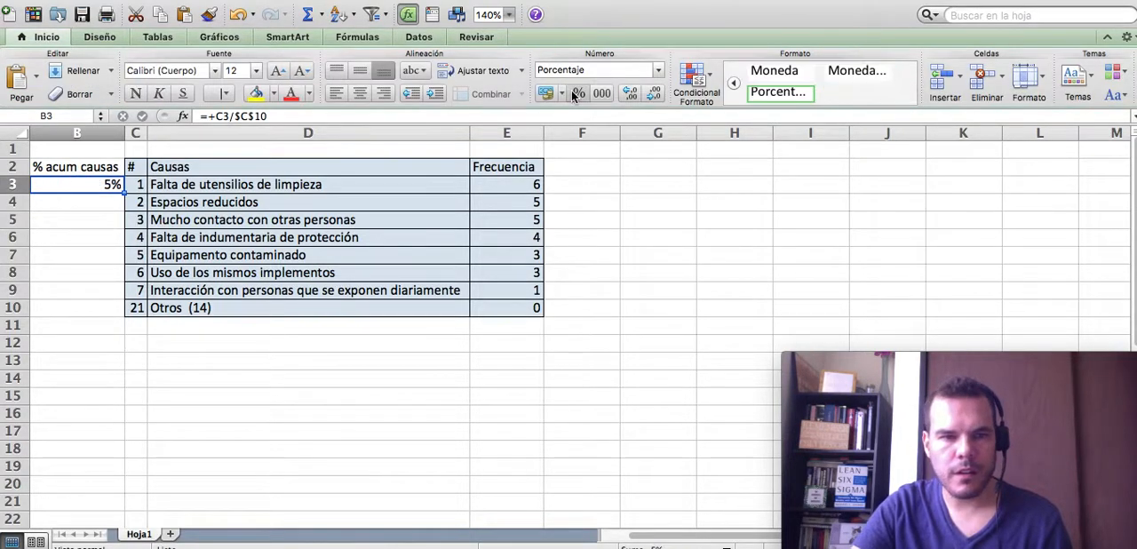
{"action": "double_click", "coordinate": [125, 192]}
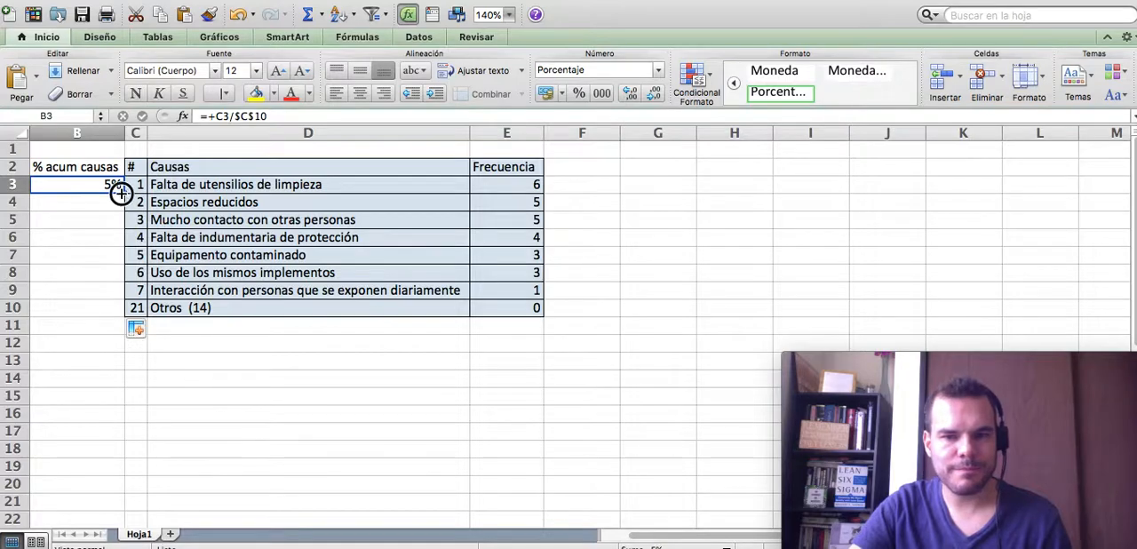
{"action": "left_click", "coordinate": [91, 309]}
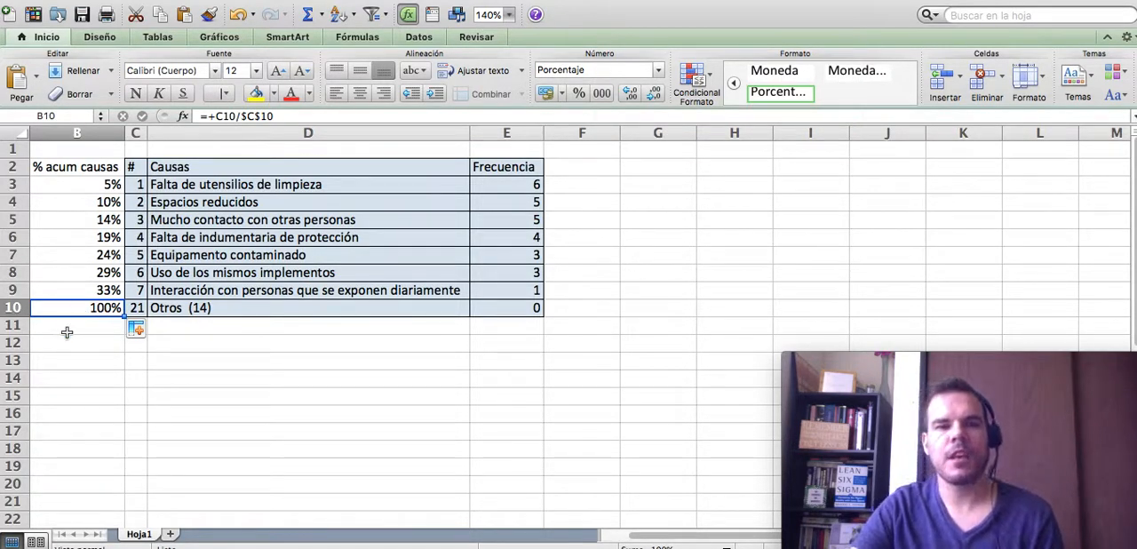
- Add the header "frec. Acum." in F2, next to the Frecuencia column
{"action": "left_click", "coordinate": [571, 167]}
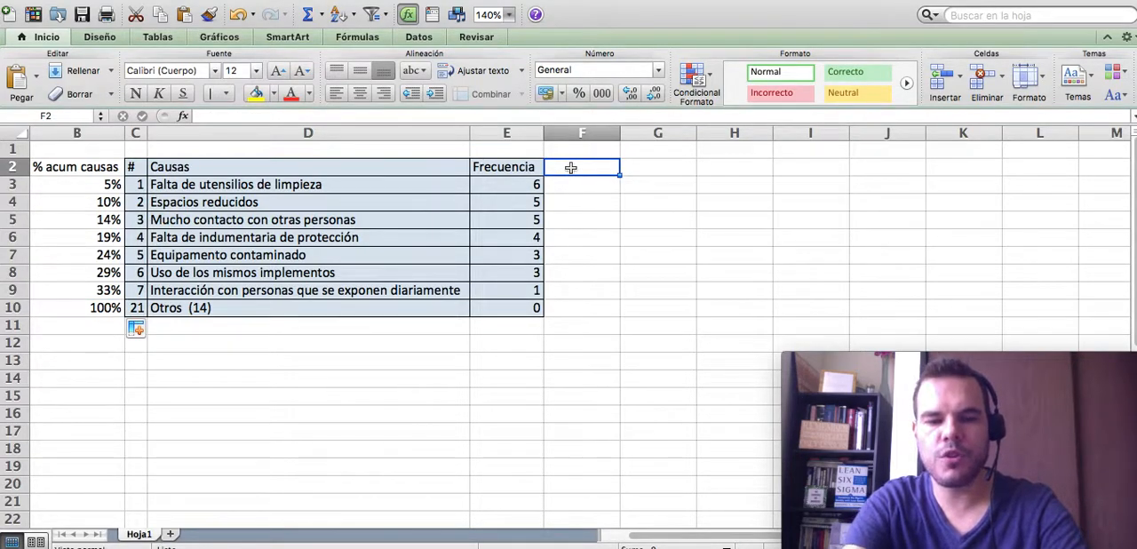
{"action": "type", "text": "frec"}
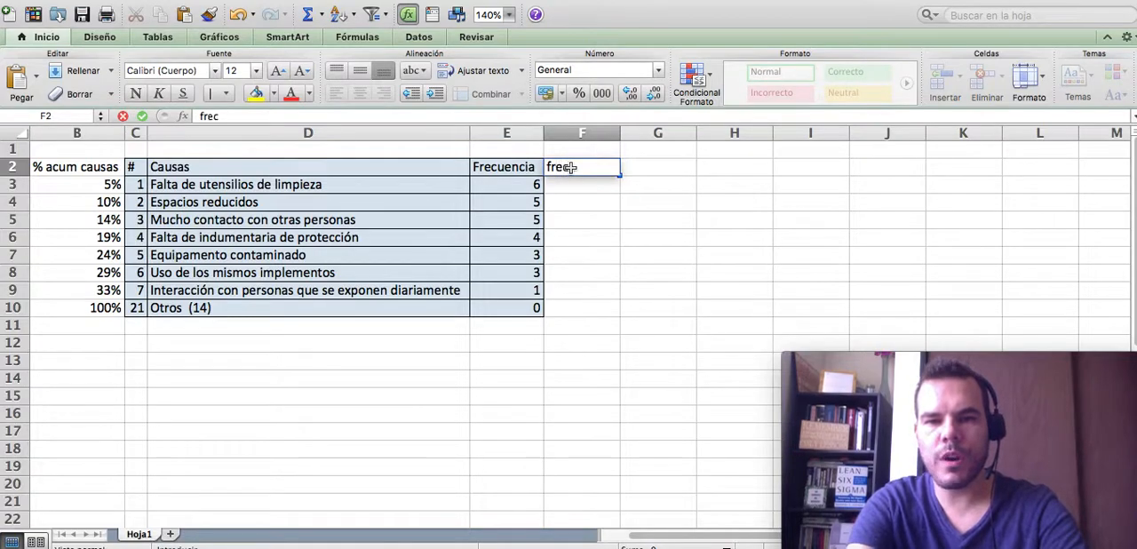
{"action": "type", "text": ". acum."}
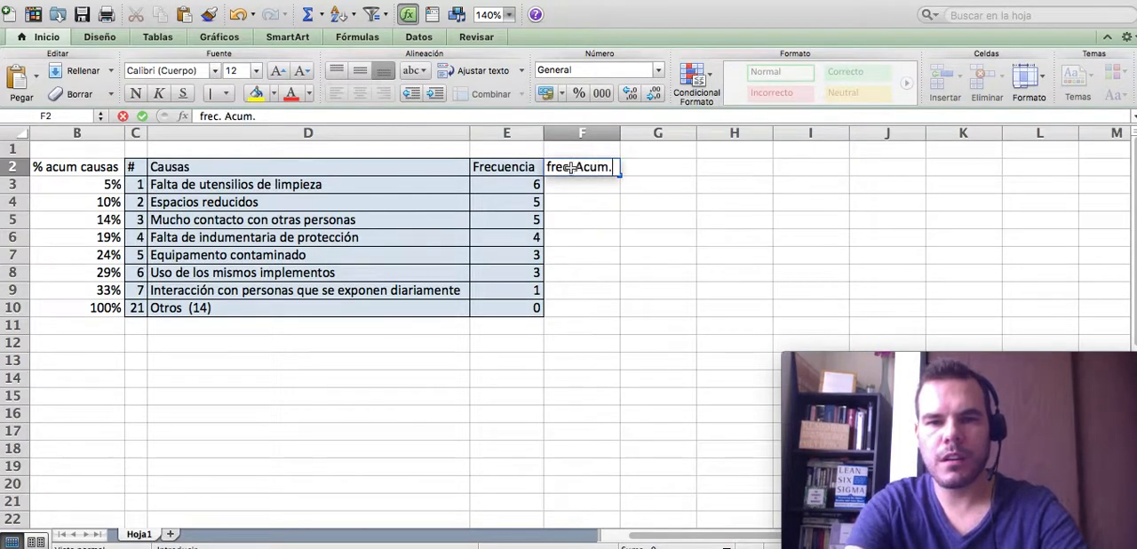
{"action": "key", "text": "Tab"}
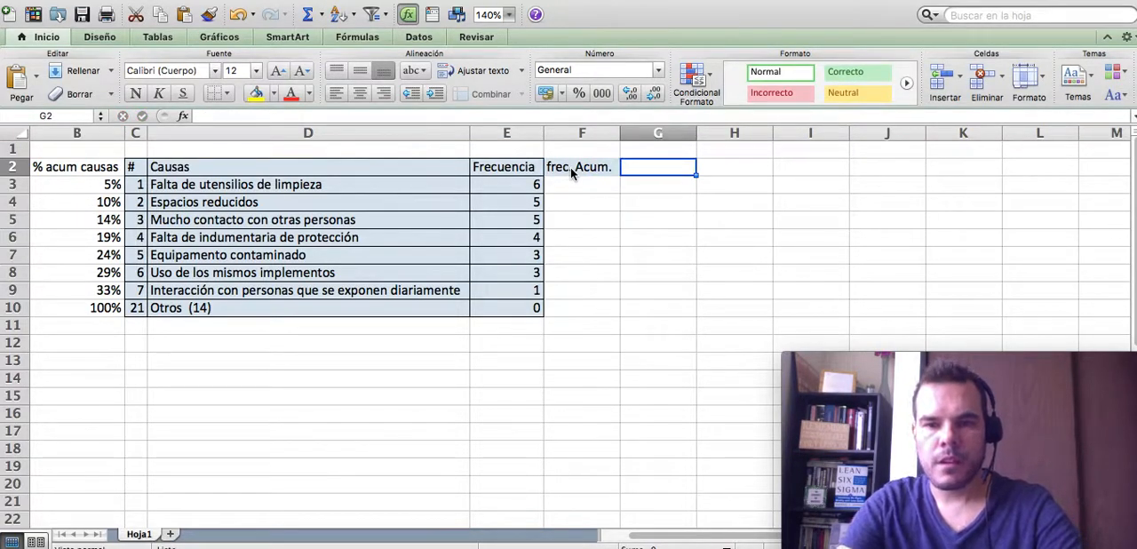
{"action": "key", "text": "Return"}
- Start the cumulative frequency with the formula +E3 in F3 and +F3+E4 in F4
{"action": "type", "text": "+E3"}
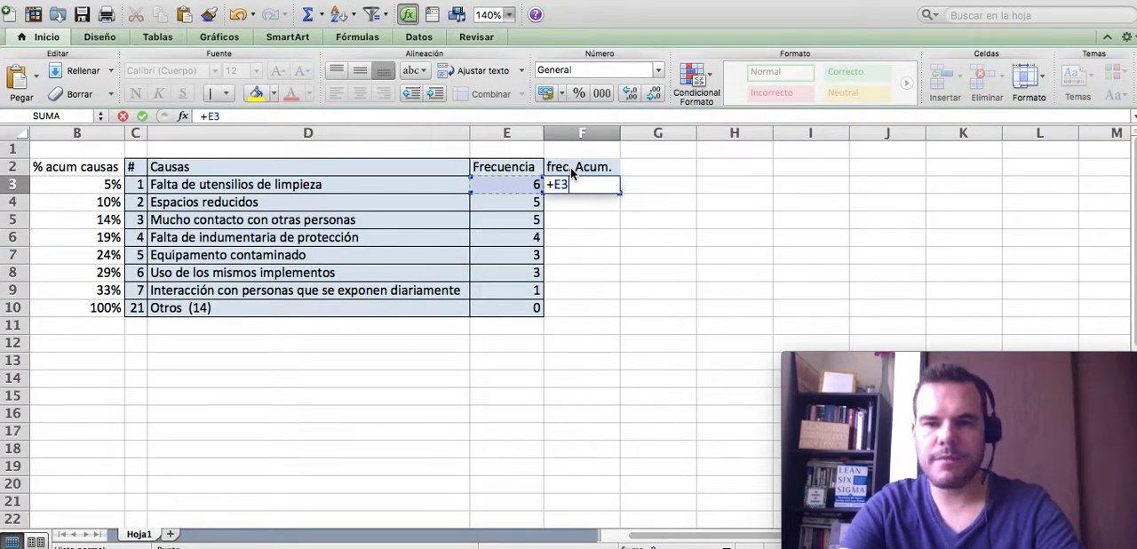
{"action": "key", "text": "Return"}
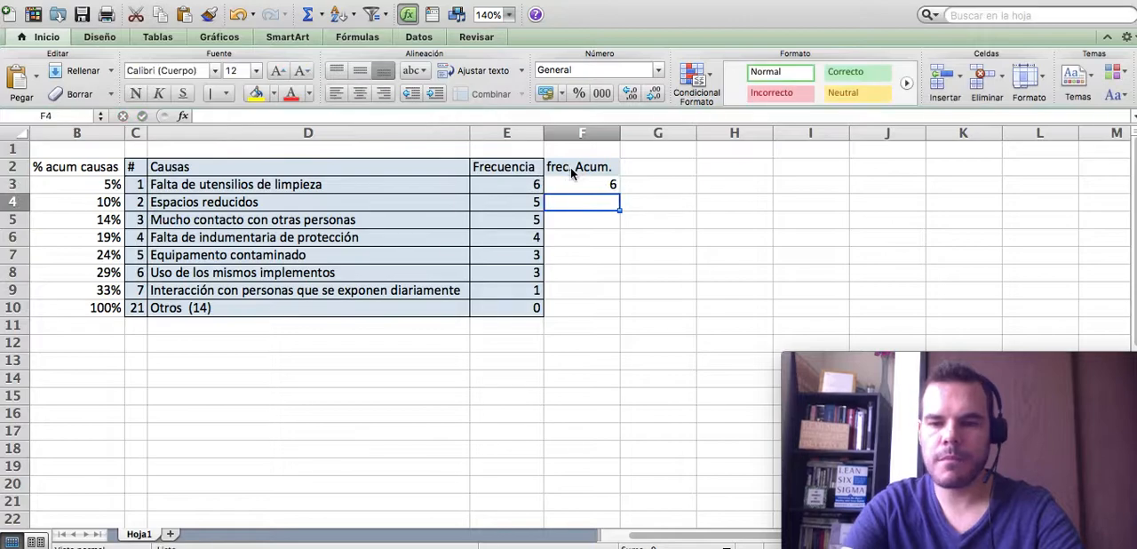
{"action": "type", "text": "+F3+E4"}
{"action": "key", "text": "Return"}
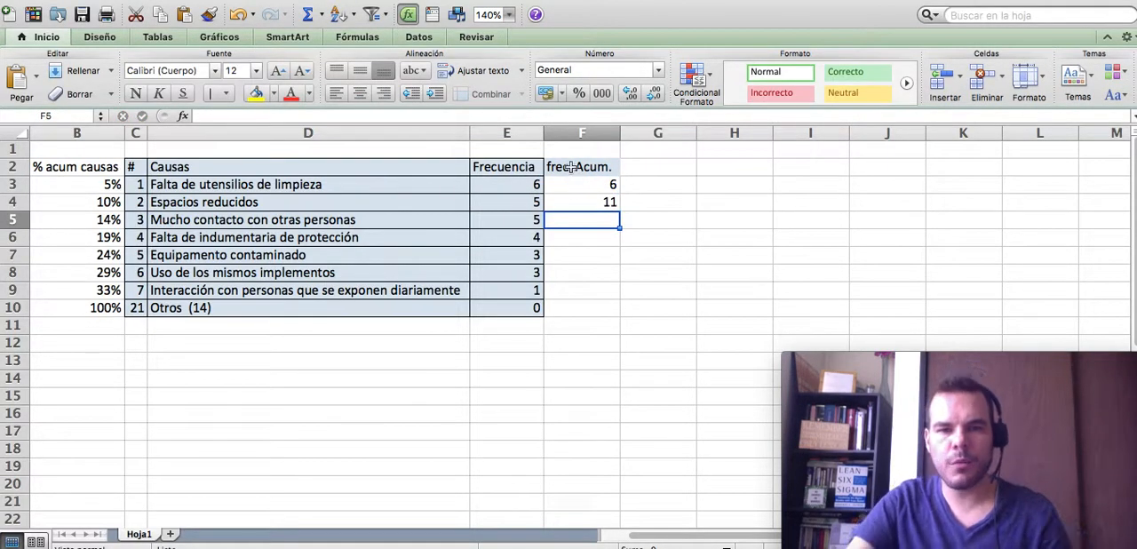
- Fill the cumulative formula from F4 down to F10 and compare its last value with the total of the Frecuencia column
{"action": "left_click", "coordinate": [591, 202]}
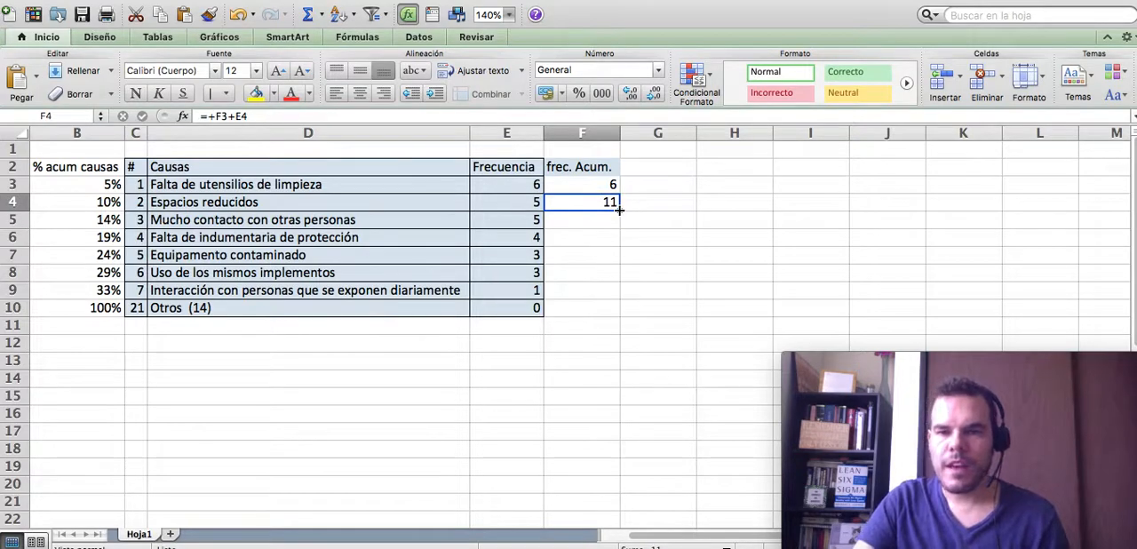
{"action": "left_click_drag", "start_coordinate": [620, 208], "coordinate": [573, 313]}
{"action": "left_click", "coordinate": [568, 307]}
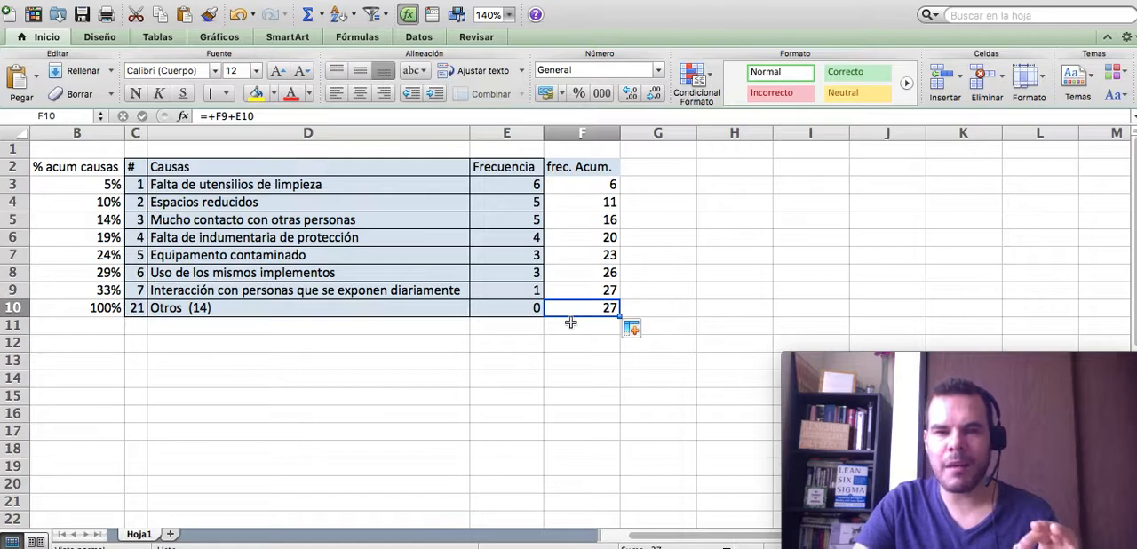
{"action": "left_click_drag", "start_coordinate": [526, 184], "coordinate": [520, 309]}
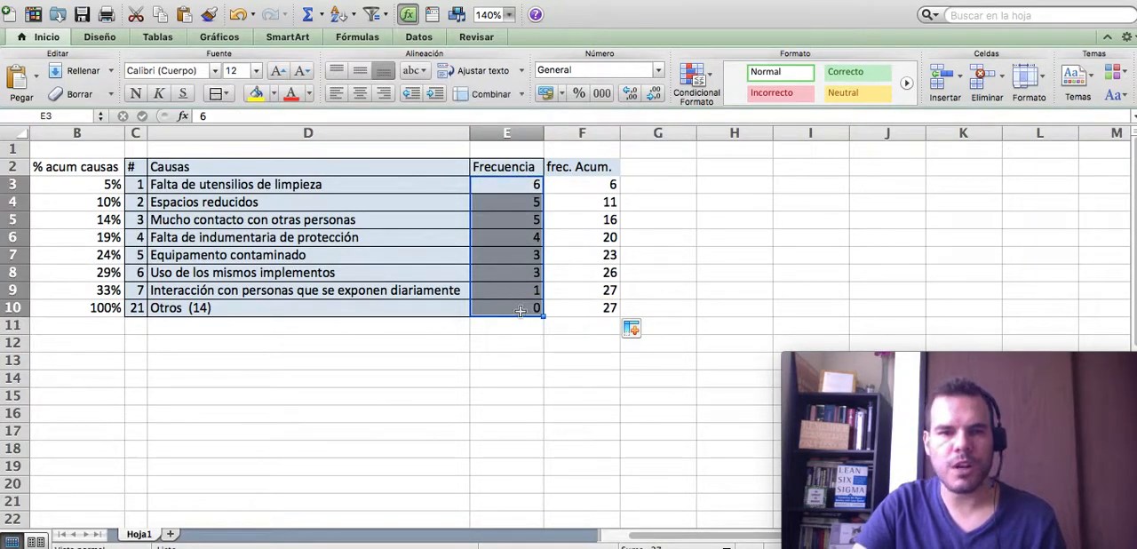
{"action": "left_click", "coordinate": [685, 207]}
{"action": "left_click", "coordinate": [604, 311]}
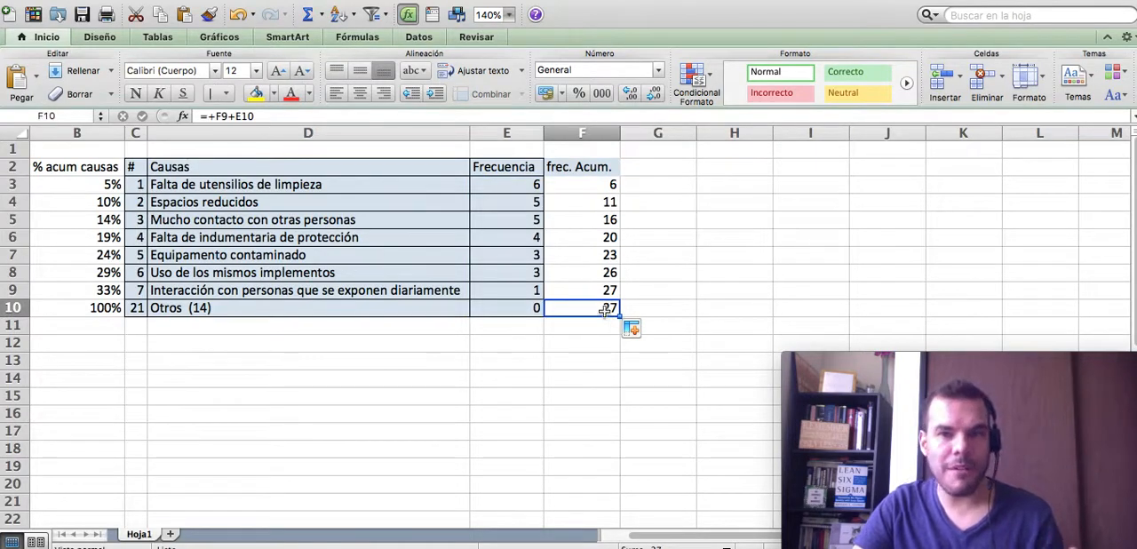
- Review the Causas and Frecuencia columns together with the frec. Acum. header
{"action": "left_click", "coordinate": [667, 168]}
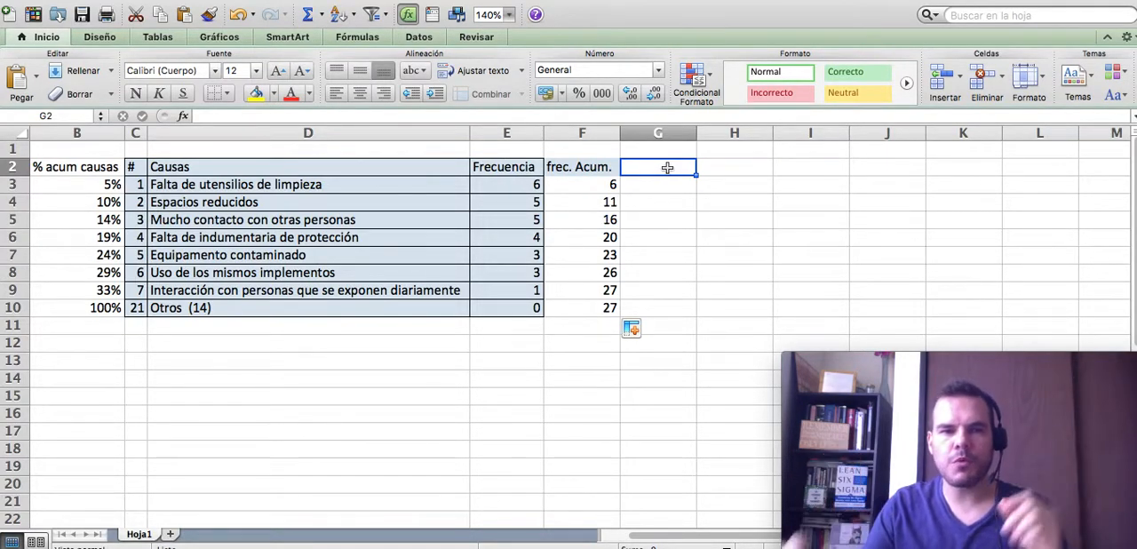
{"action": "left_click_drag", "start_coordinate": [242, 165], "coordinate": [257, 285]}
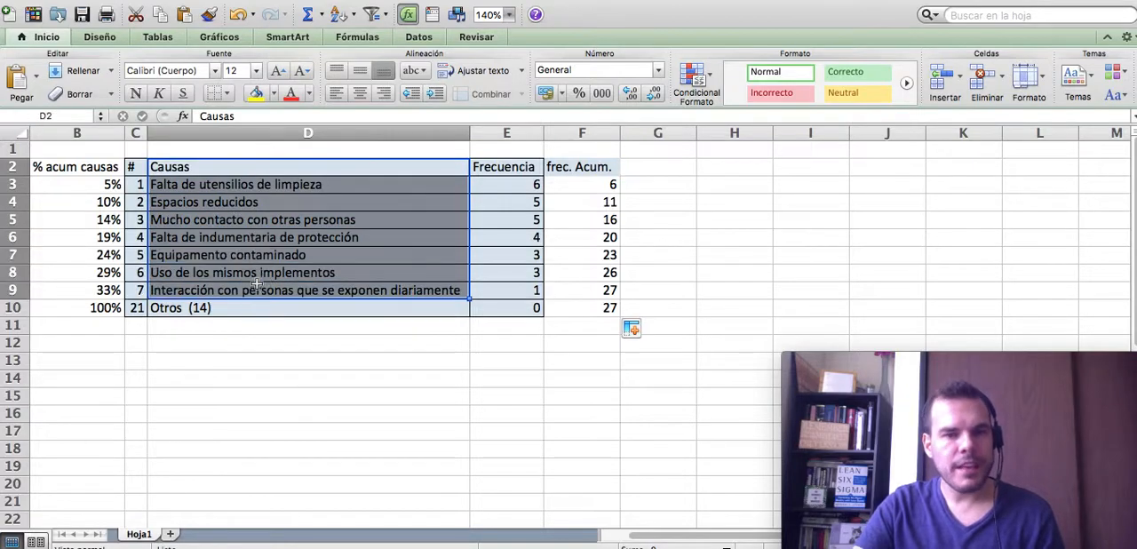
{"action": "left_click", "coordinate": [257, 272]}
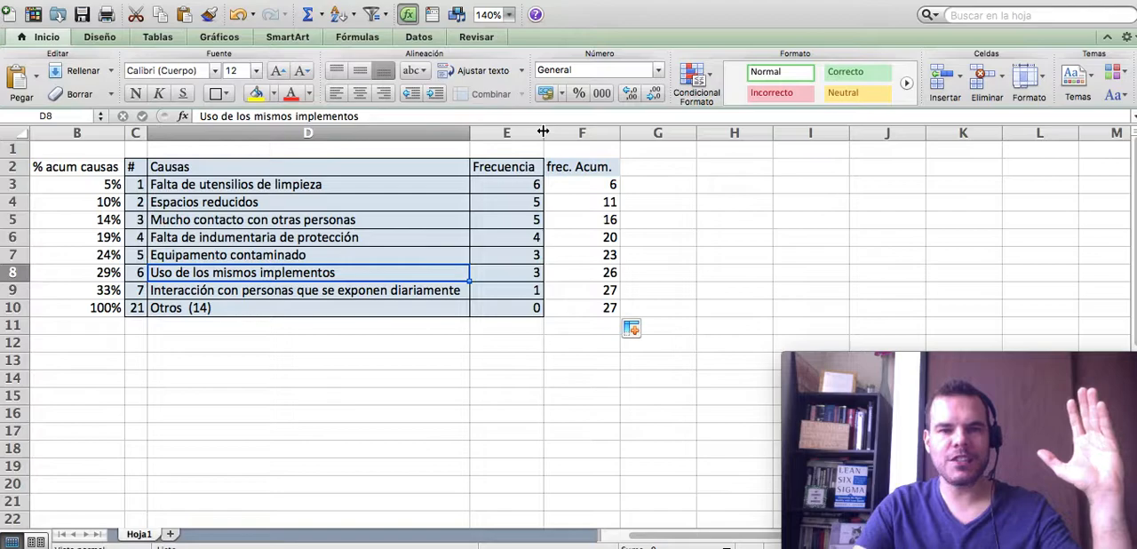
{"action": "left_click_drag", "start_coordinate": [506, 165], "coordinate": [507, 307]}
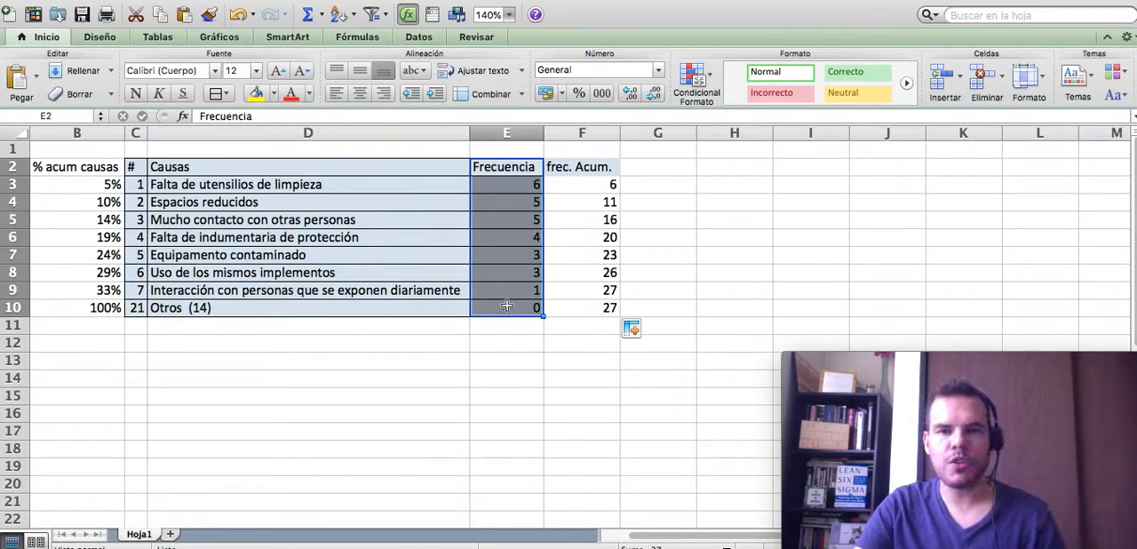
{"action": "left_click", "coordinate": [569, 168]}
{"action": "left_click", "coordinate": [503, 169]}
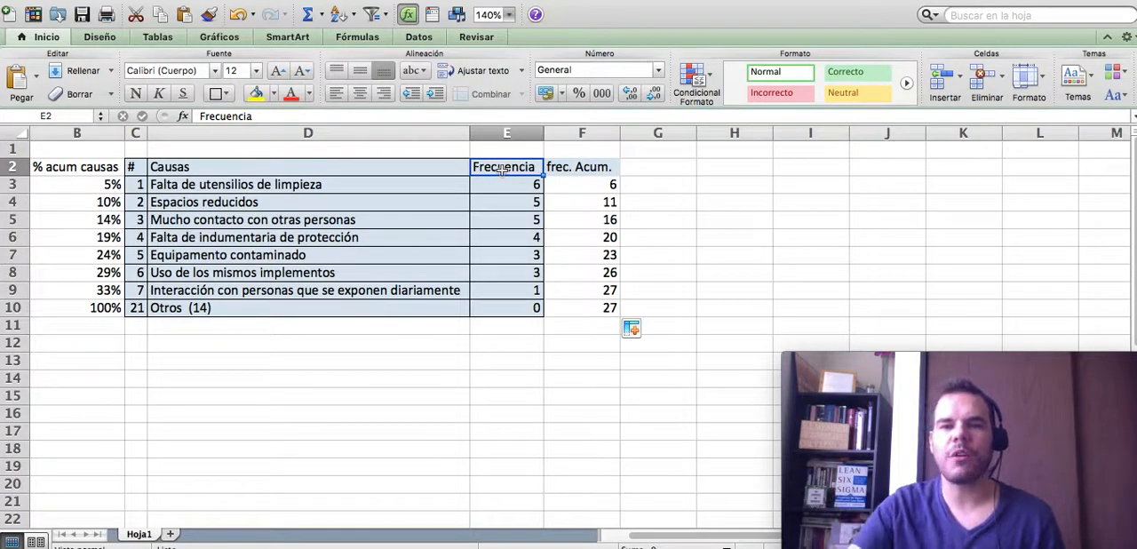
- Add the header "% acum" in G2, next to the frec. Acum. column
{"action": "left_click", "coordinate": [666, 165]}
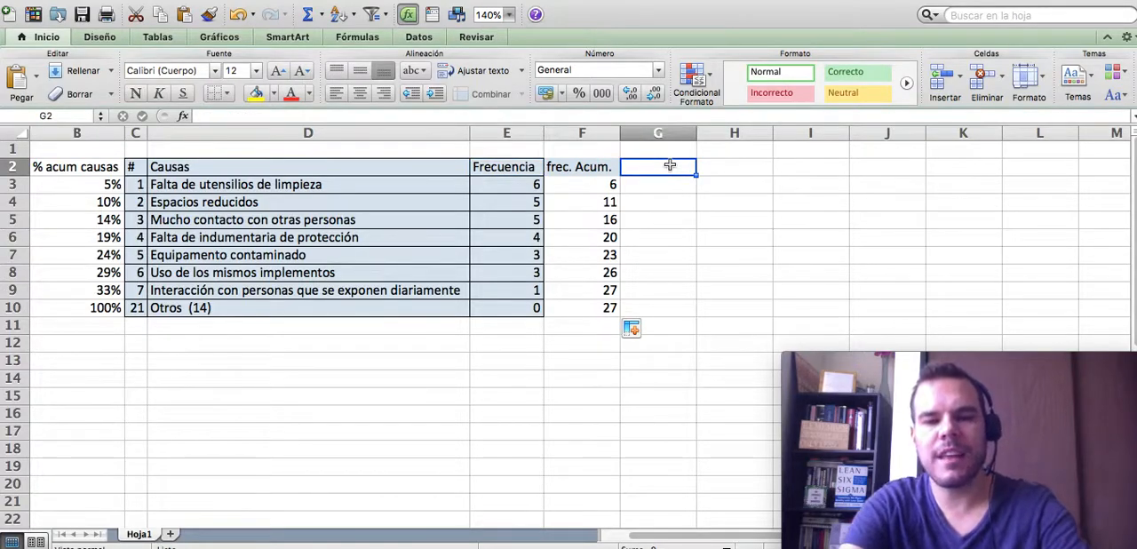
{"action": "type", "text": "% acum"}
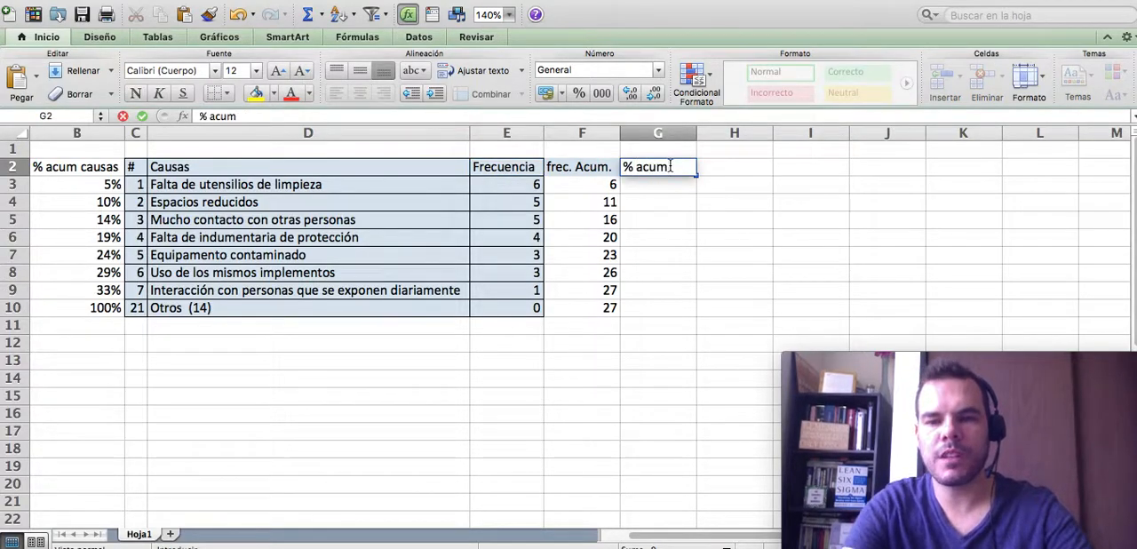
{"action": "key", "text": "Return"}
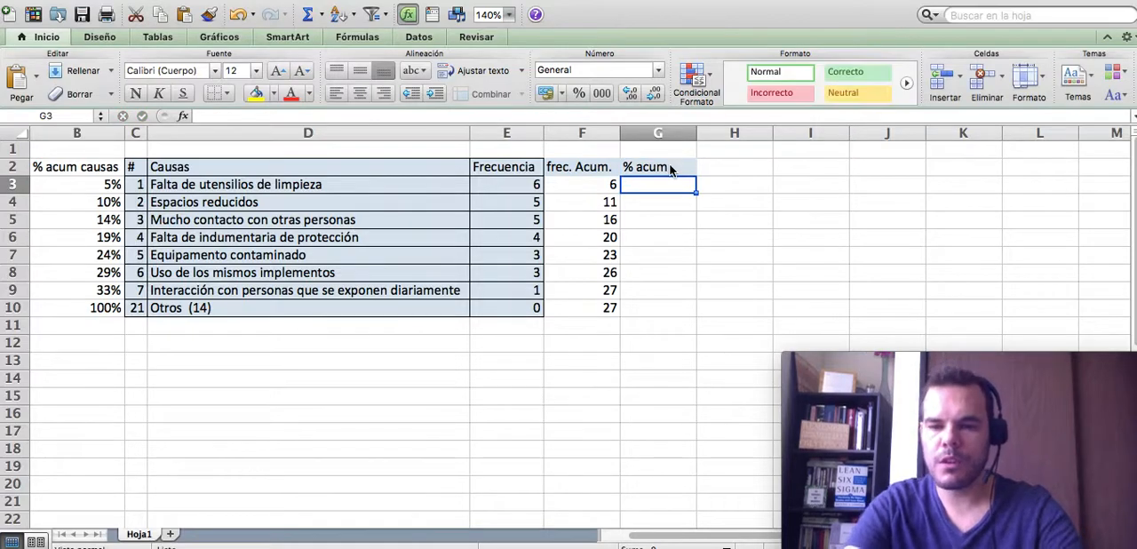
- Enter the formula +F3/$F$10 in G3 to divide the first cumulative frequency by the fixed total
{"action": "type", "text": "+"}
{"action": "key", "text": "Left"}
{"action": "type", "text": "/"}
{"action": "key", "text": "Down"}
{"action": "key", "text": "Down"}
{"action": "key", "text": "Down"}
{"action": "key", "text": "Down"}
{"action": "key", "text": "Down"}
{"action": "key", "text": "Down"}
{"action": "key", "text": "Down"}
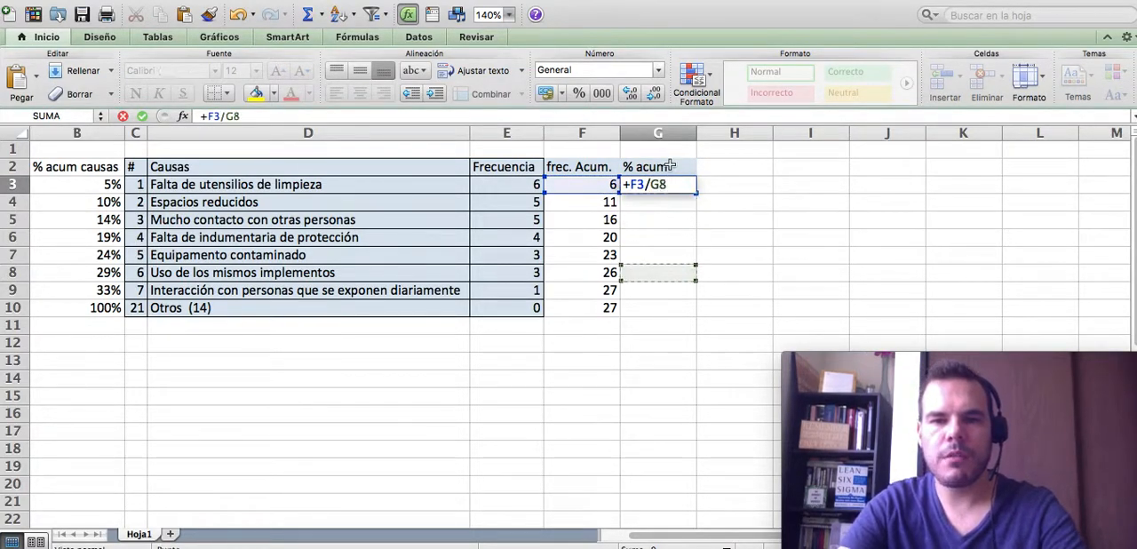
{"action": "key", "text": "Left"}
{"action": "key", "text": "F4"}
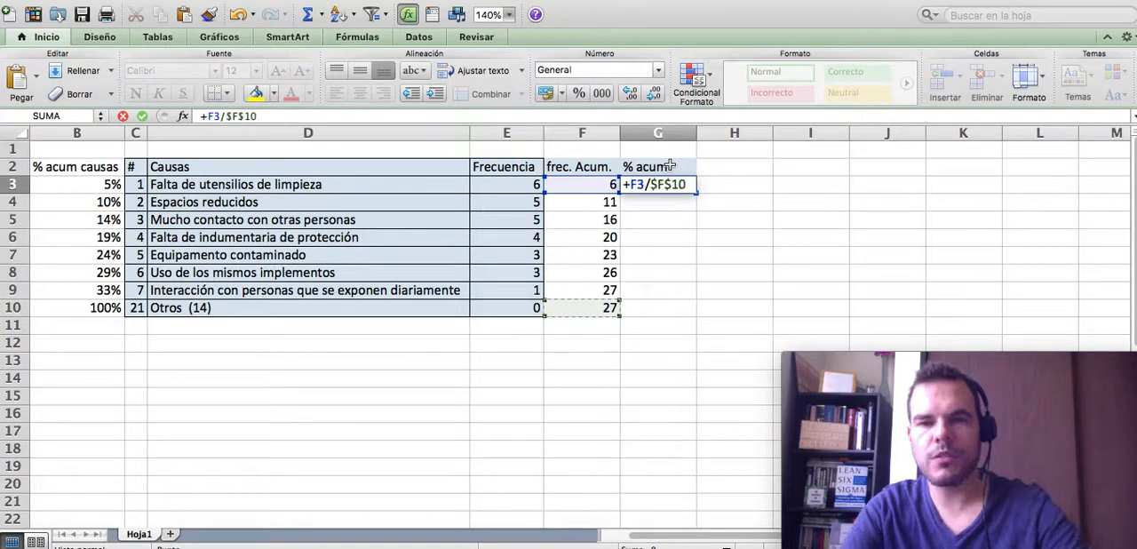
{"action": "key", "text": "Return"}
- Format G3 as a percentage and fill its formula down through G10
{"action": "left_click", "coordinate": [662, 185]}
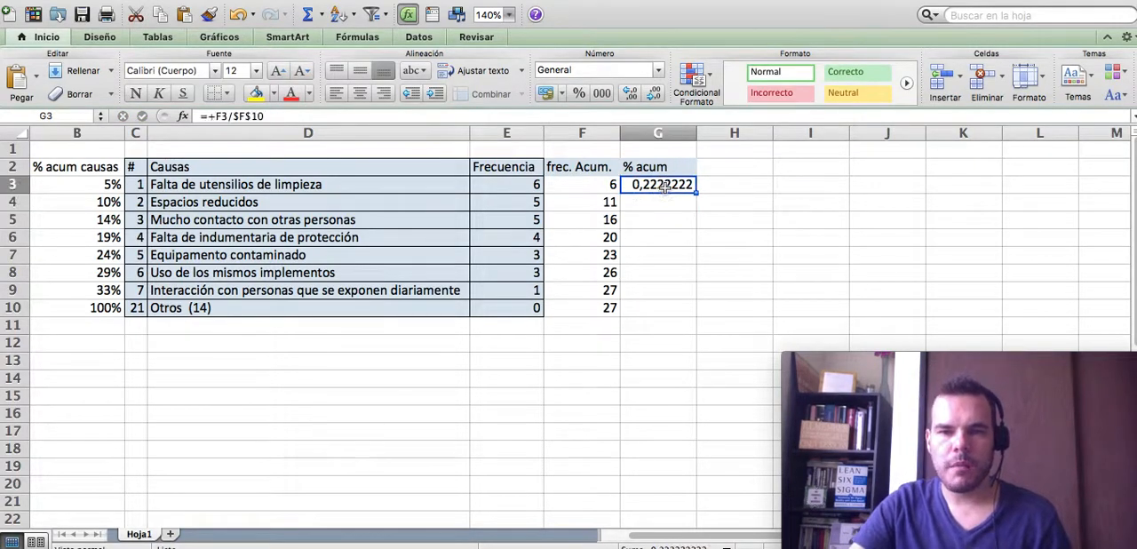
{"action": "left_click", "coordinate": [578, 93]}
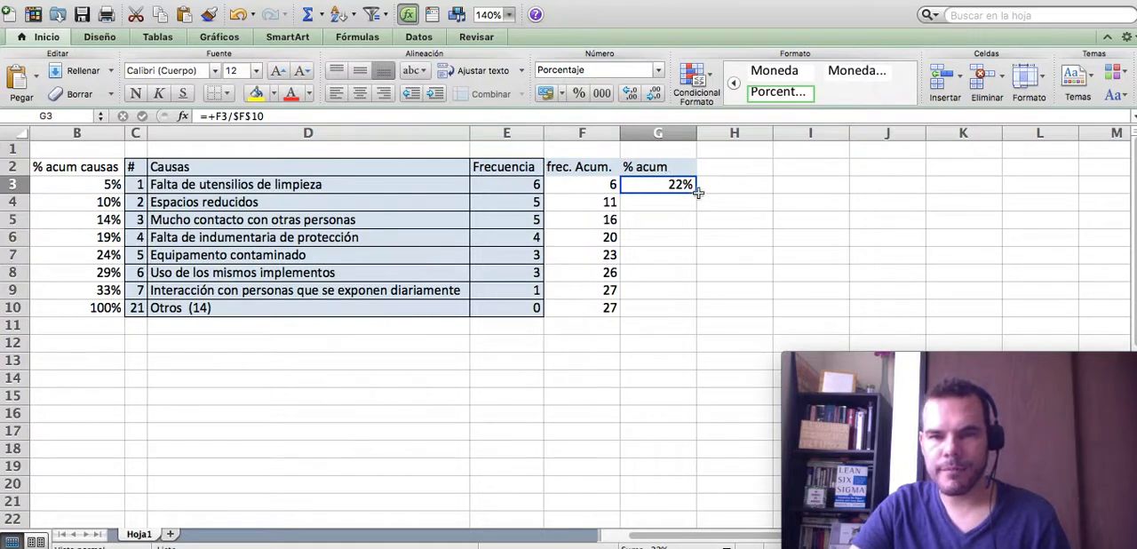
{"action": "double_click", "coordinate": [696, 192]}
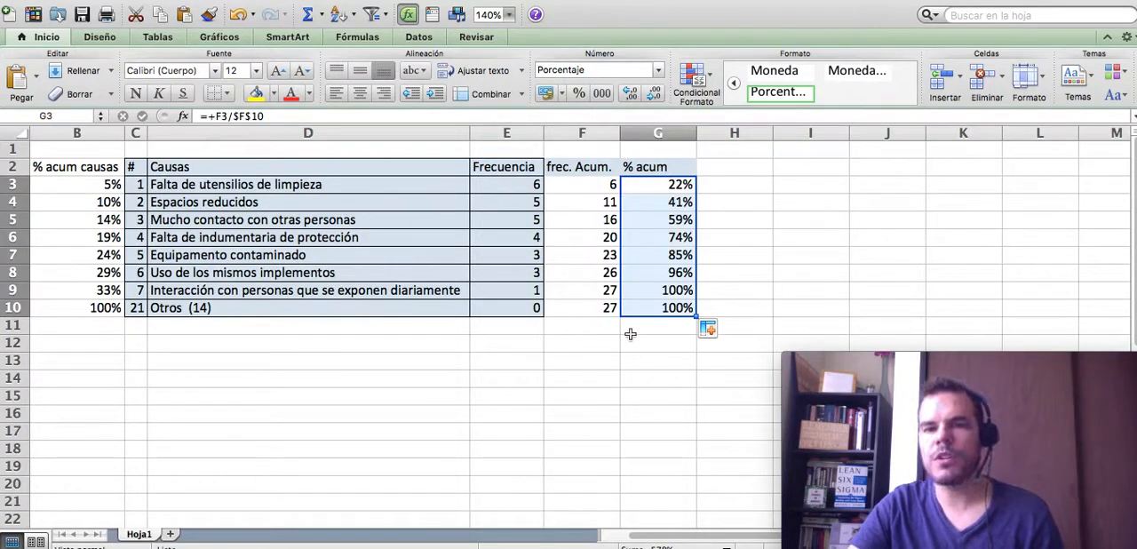
{"action": "left_click", "coordinate": [630, 333]}
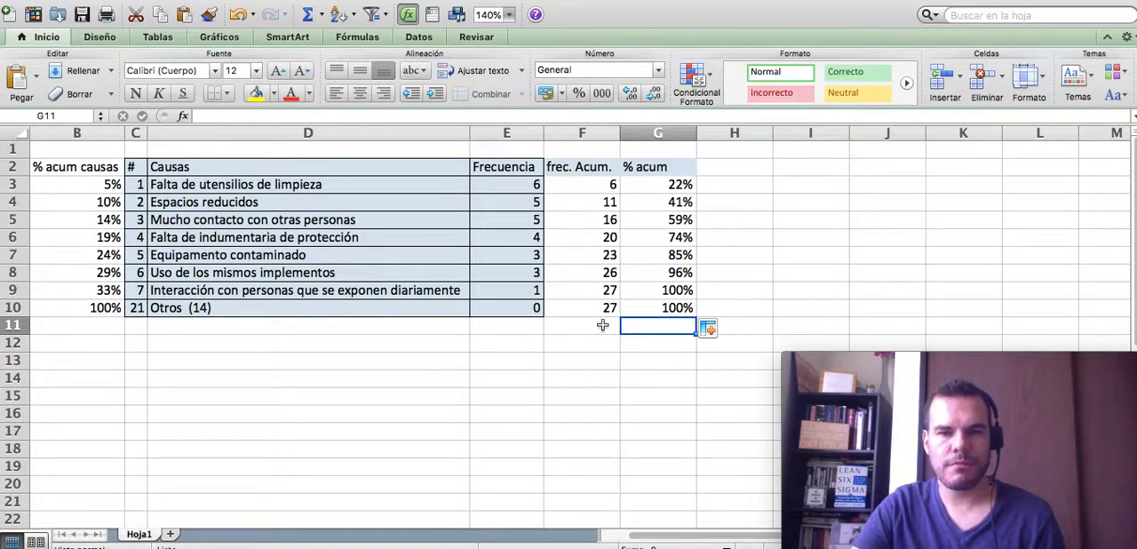
{"action": "left_click_drag", "start_coordinate": [354, 167], "coordinate": [352, 307]}
{"action": "left_click_drag", "start_coordinate": [521, 167], "coordinate": [521, 309]}
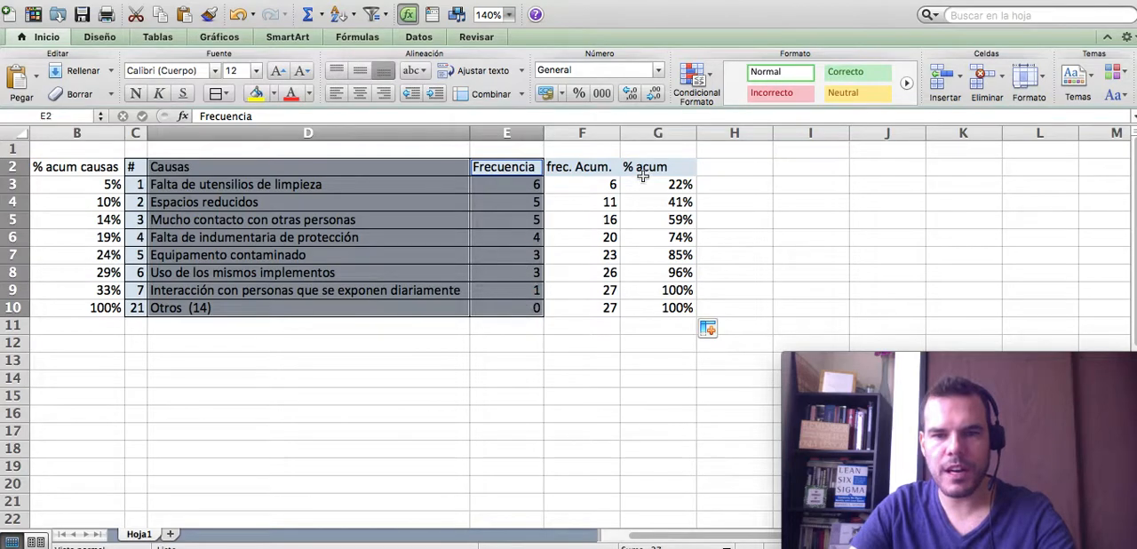
{"action": "left_click_drag", "start_coordinate": [648, 169], "coordinate": [650, 310]}
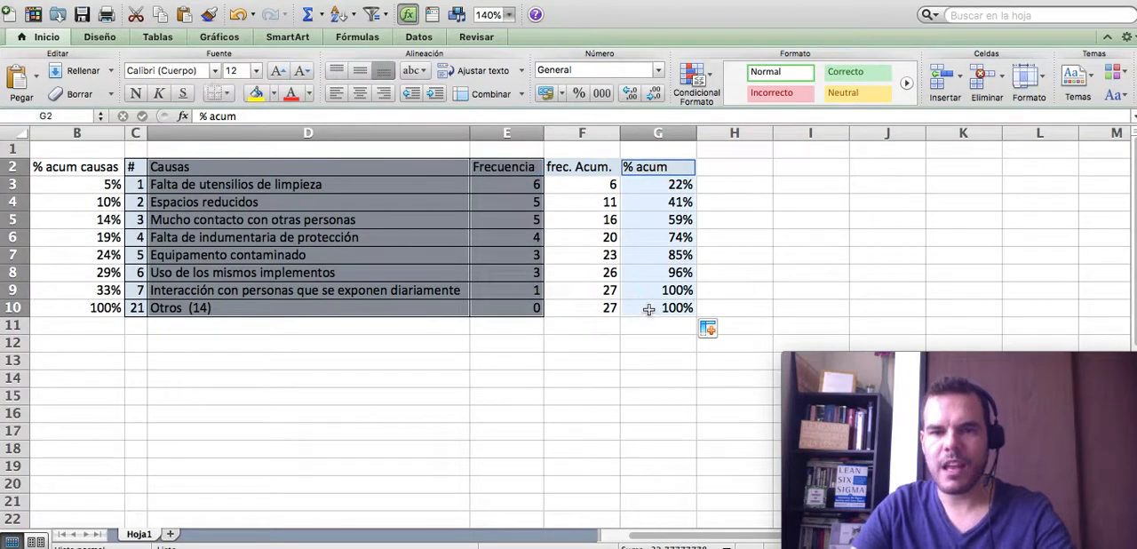
{"action": "left_click", "coordinate": [612, 290]}
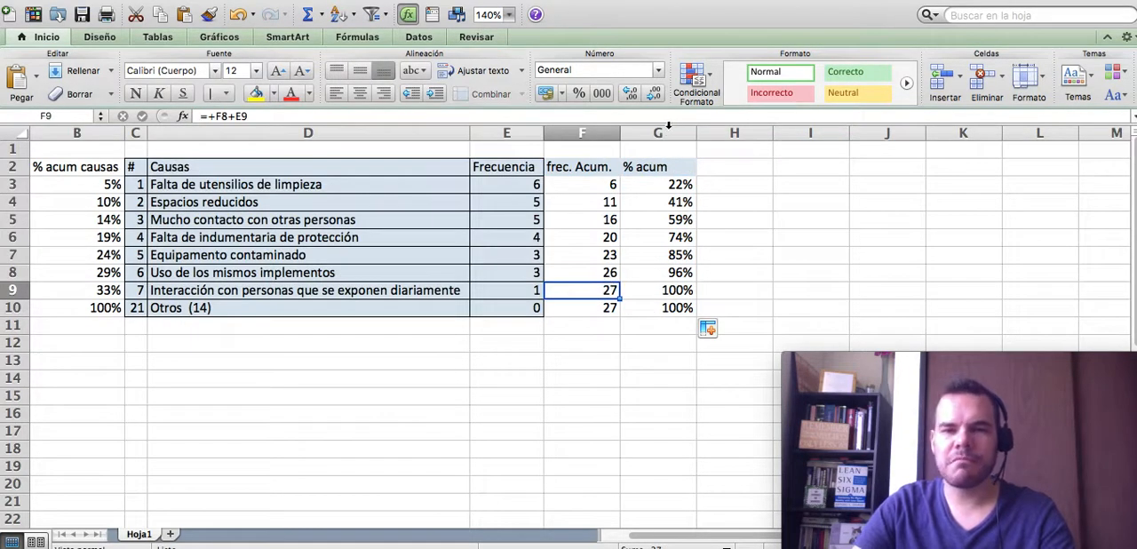
- Move the % acum column in front of the frec. Acum. column by inserting the cut cells at column F
{"action": "left_click", "coordinate": [669, 131]}
{"action": "key", "text": "super+x"}
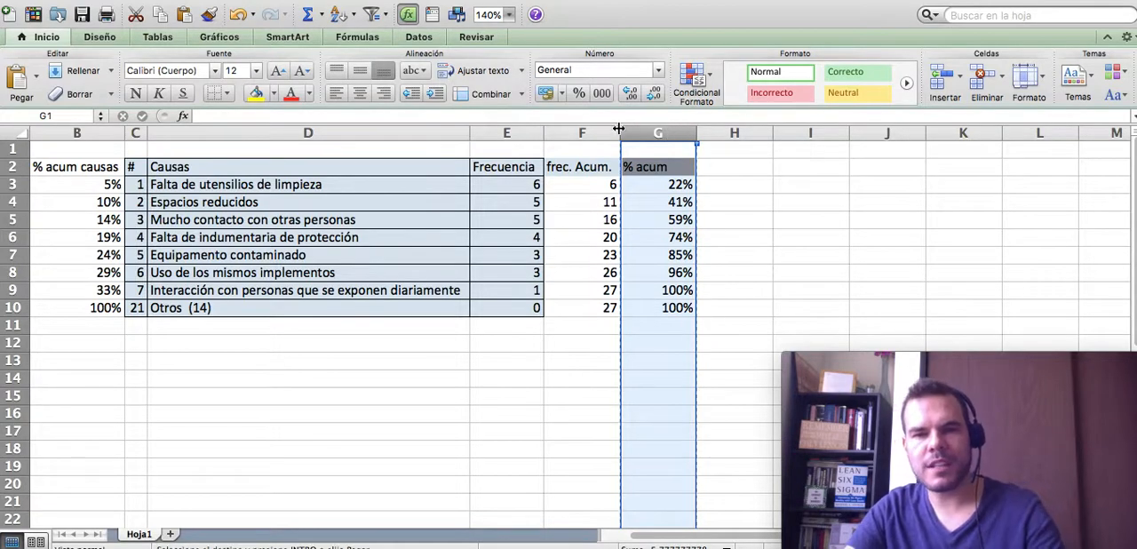
{"action": "right_click", "coordinate": [593, 133]}
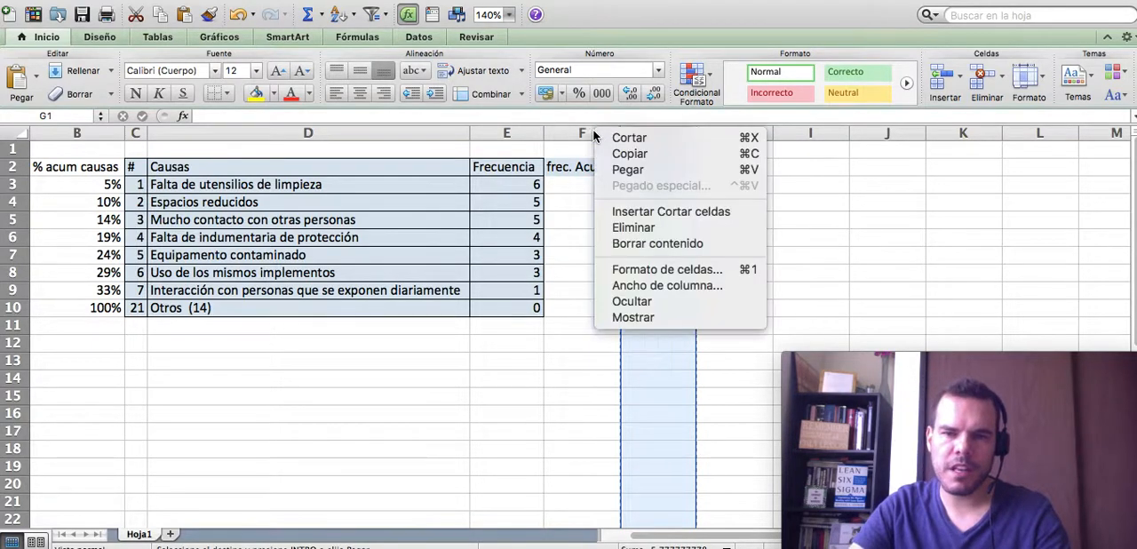
{"action": "left_click", "coordinate": [643, 211]}
{"action": "left_click", "coordinate": [528, 233]}
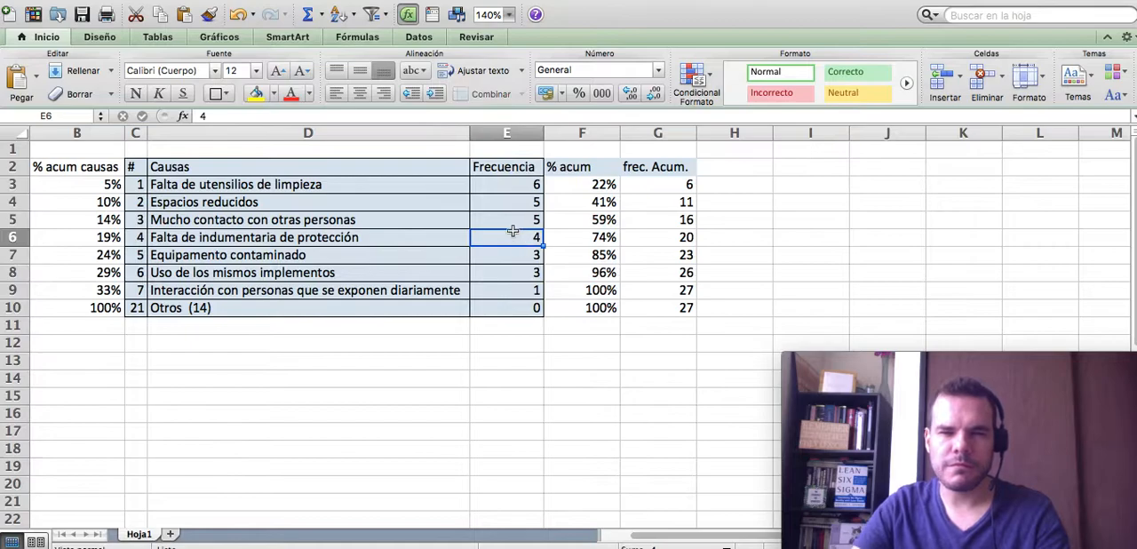
- Highlight the row of the fourth cause, B6:G6, with a green theme fill
{"action": "left_click", "coordinate": [592, 240]}
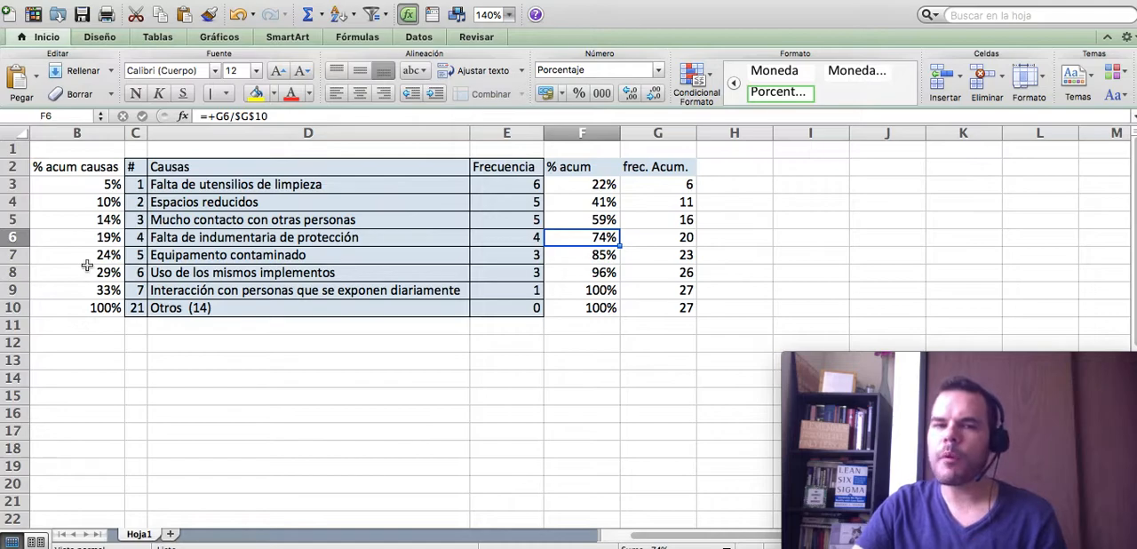
{"action": "left_click_drag", "start_coordinate": [86, 239], "coordinate": [658, 238]}
{"action": "left_click", "coordinate": [276, 92]}
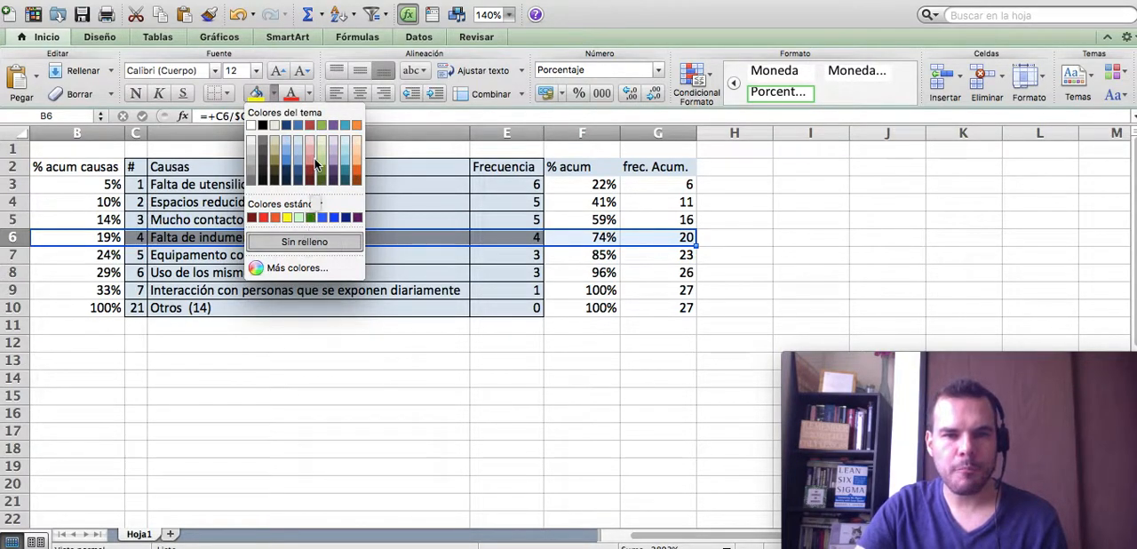
{"action": "left_click", "coordinate": [319, 124]}
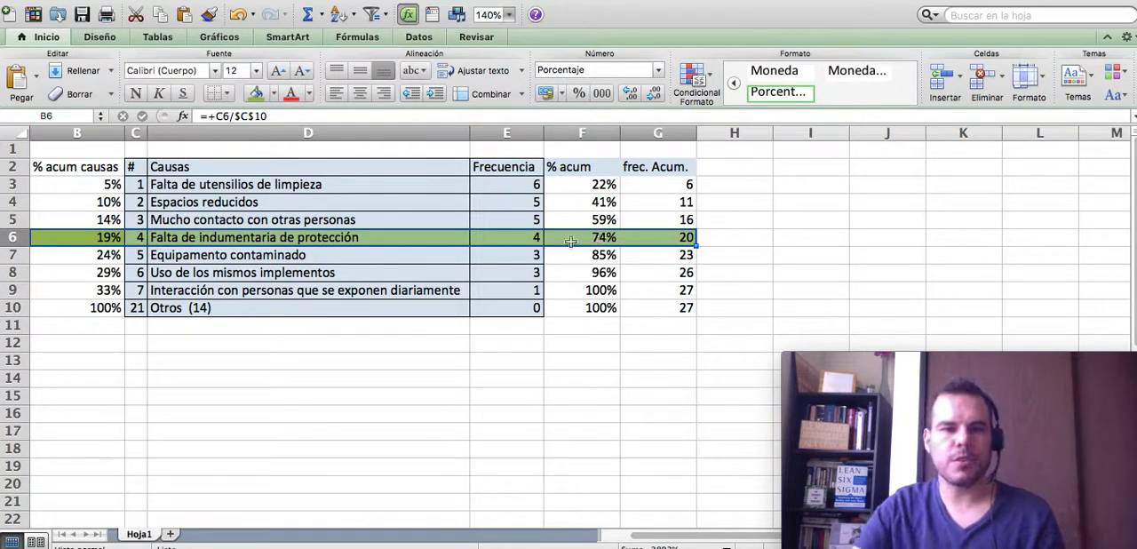
- Compare the % acum causas value with the % acum value in the green row of the fourth cause
{"action": "left_click", "coordinate": [89, 238]}
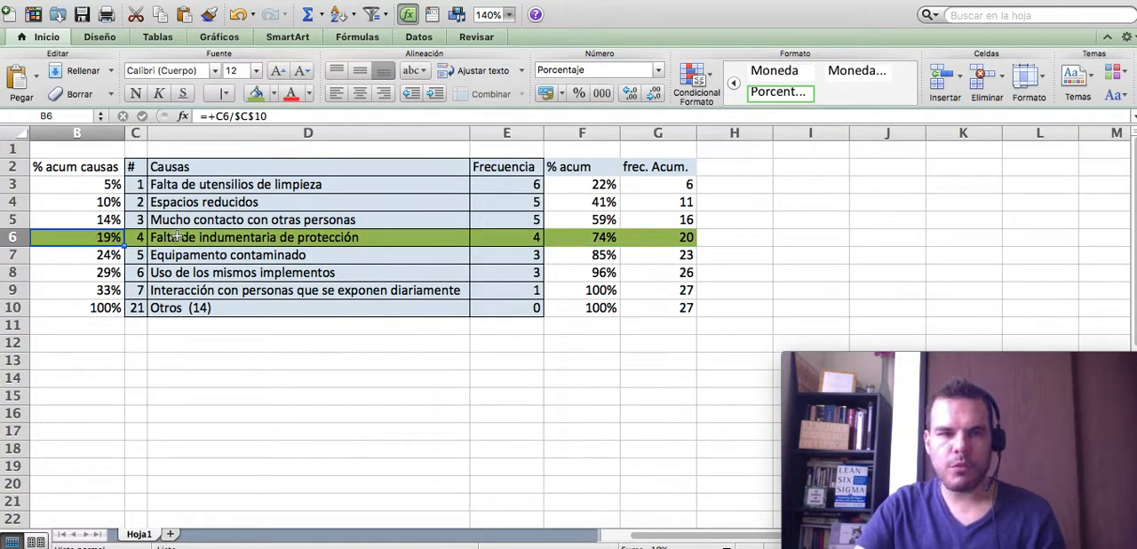
{"action": "left_click", "coordinate": [591, 242]}
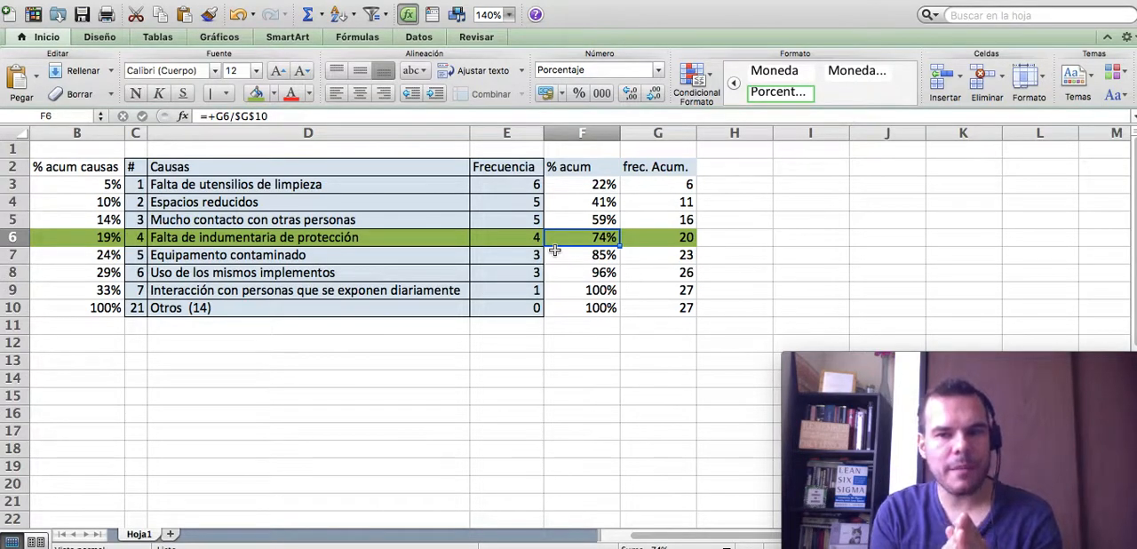
{"action": "left_click", "coordinate": [91, 237]}
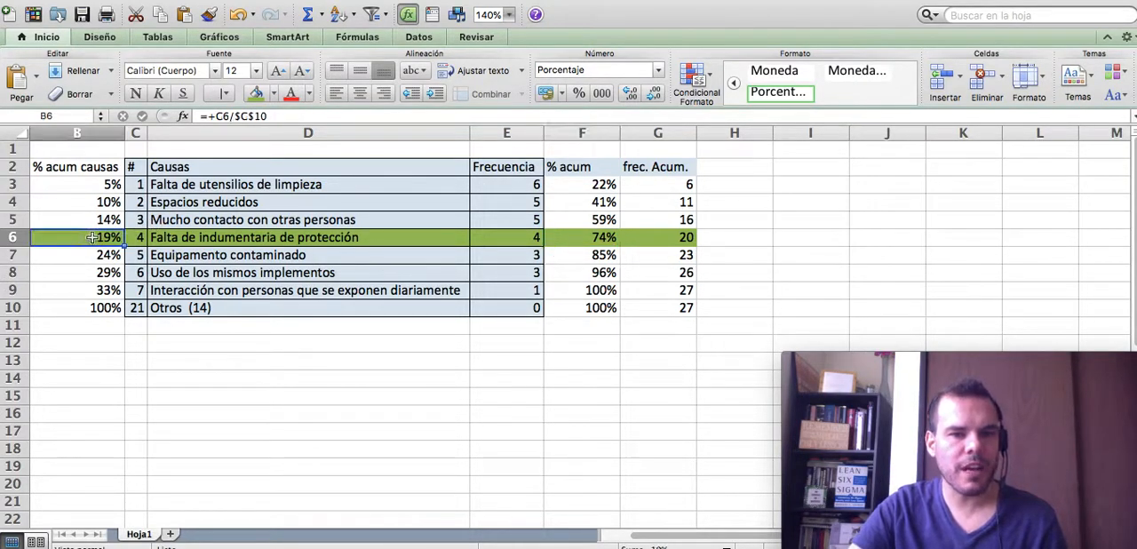
{"action": "left_click", "coordinate": [598, 237]}
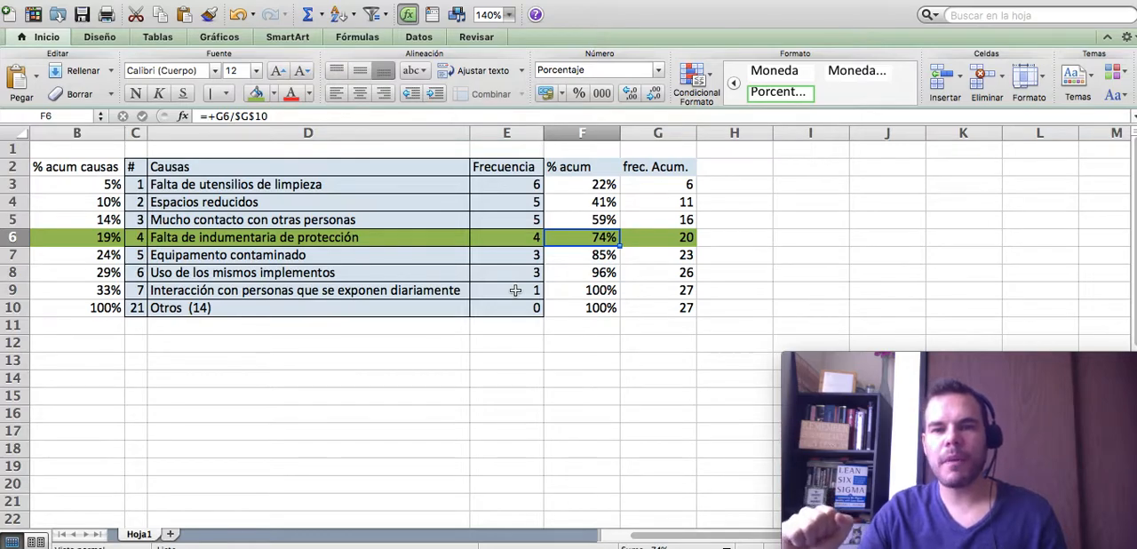
{"action": "left_click", "coordinate": [129, 237]}
{"action": "left_click", "coordinate": [105, 238]}
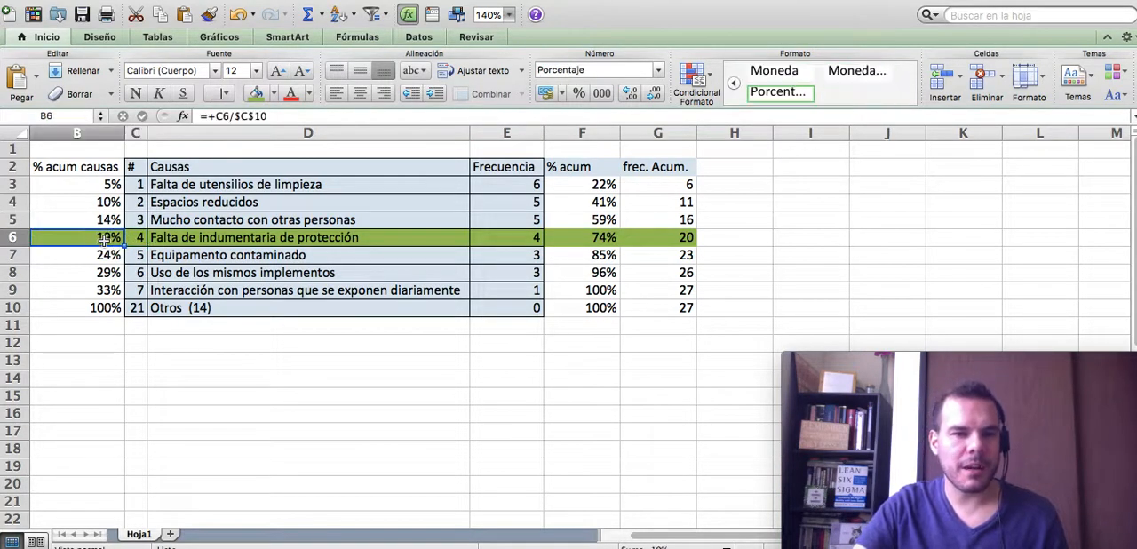
{"action": "left_click", "coordinate": [614, 236]}
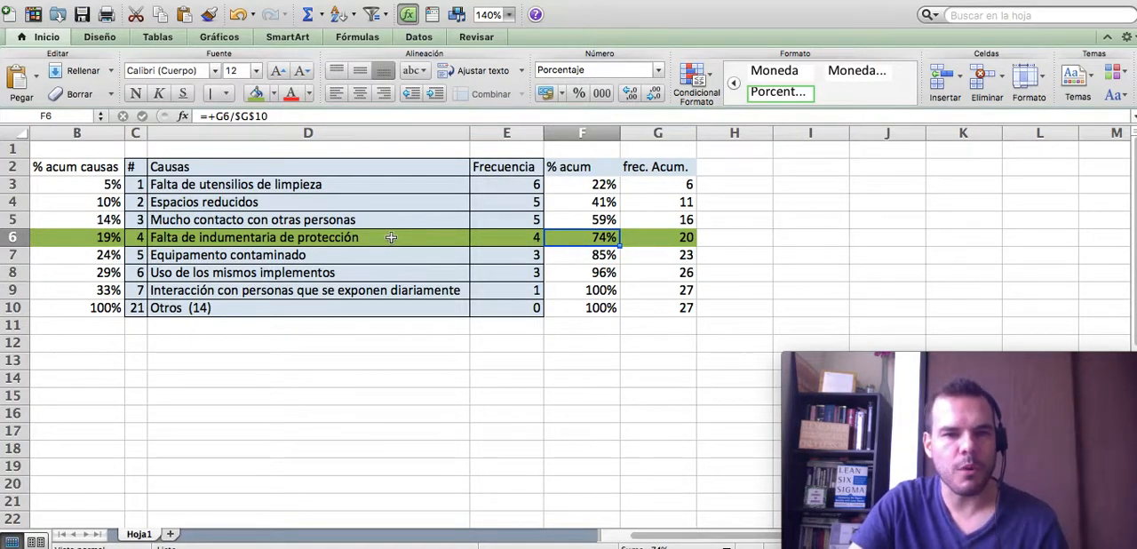
- Examine the first four causes in D3 to D6, and the Equipamento contaminado row with its % acum causas value
{"action": "left_click", "coordinate": [208, 185]}
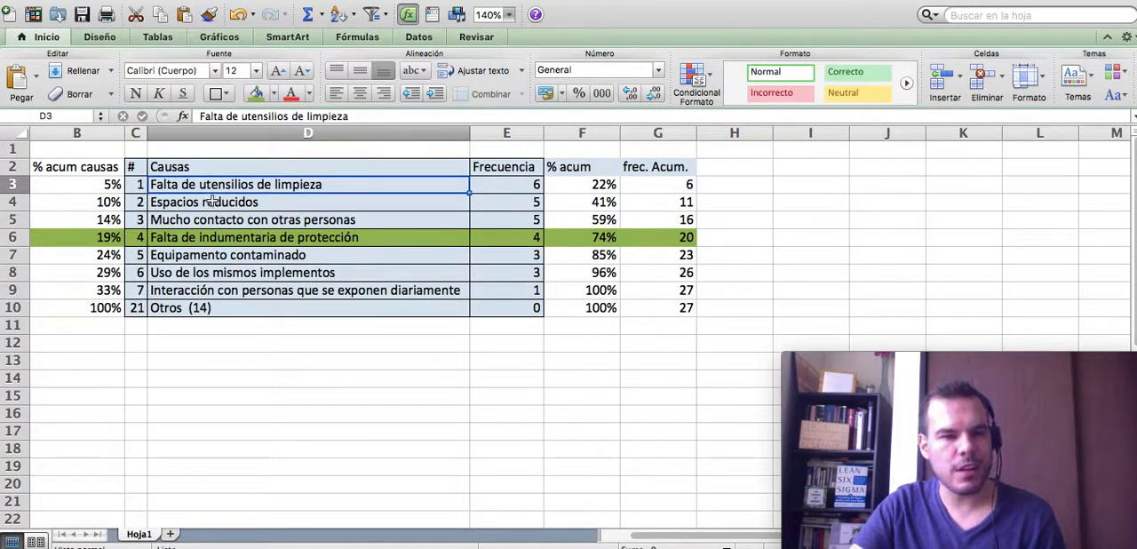
{"action": "left_click", "coordinate": [209, 202]}
{"action": "left_click", "coordinate": [203, 219]}
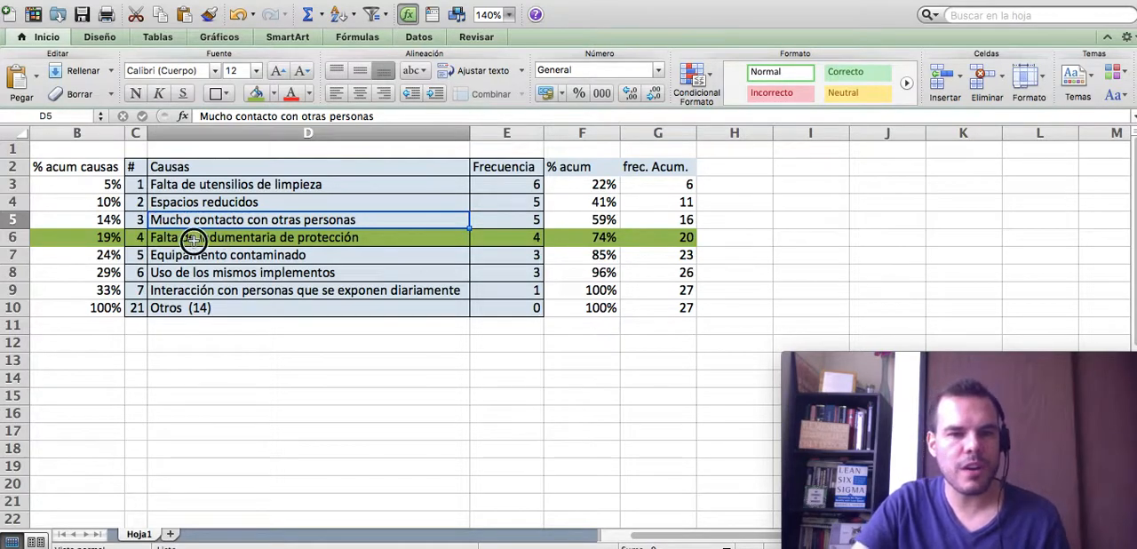
{"action": "left_click", "coordinate": [193, 239]}
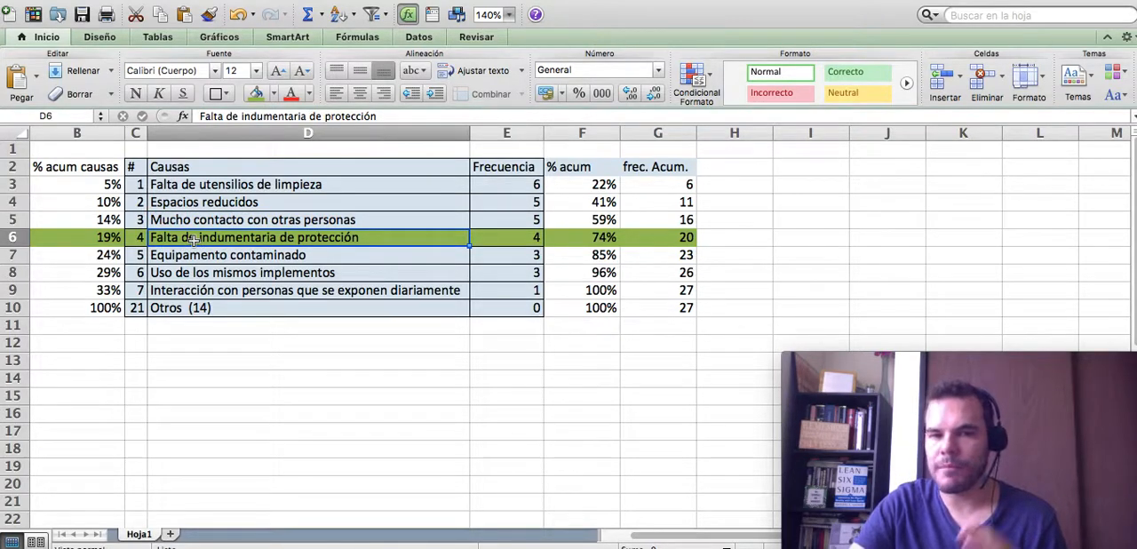
{"action": "left_click_drag", "start_coordinate": [106, 256], "coordinate": [681, 257]}
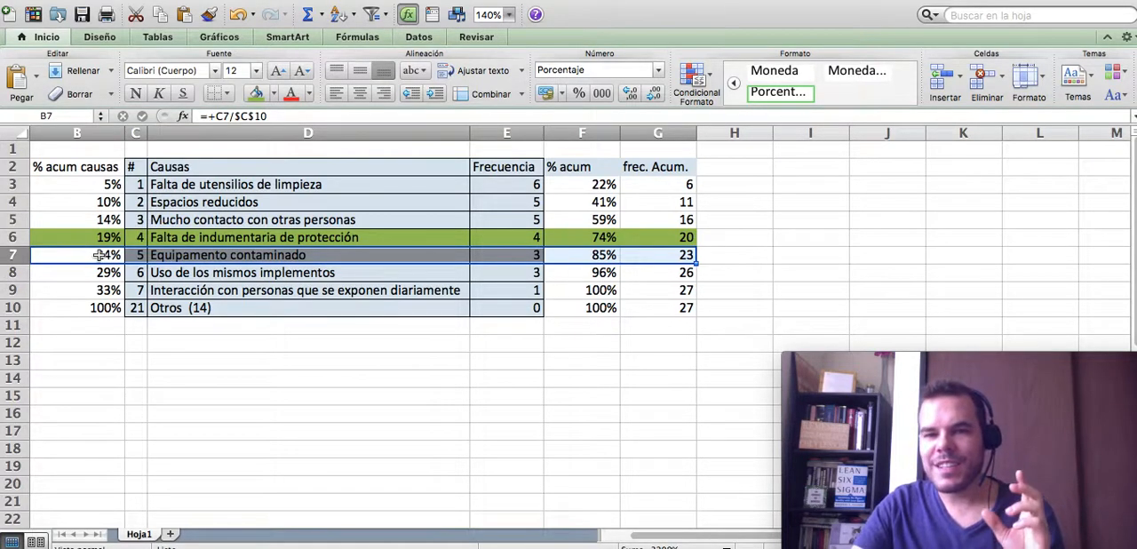
{"action": "left_click", "coordinate": [241, 255]}
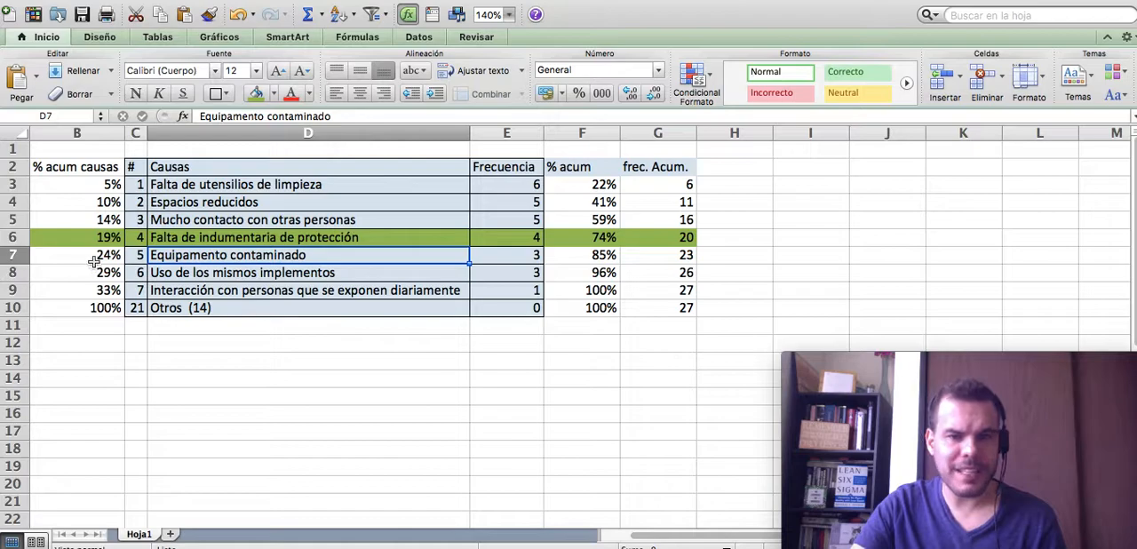
{"action": "left_click", "coordinate": [96, 257]}
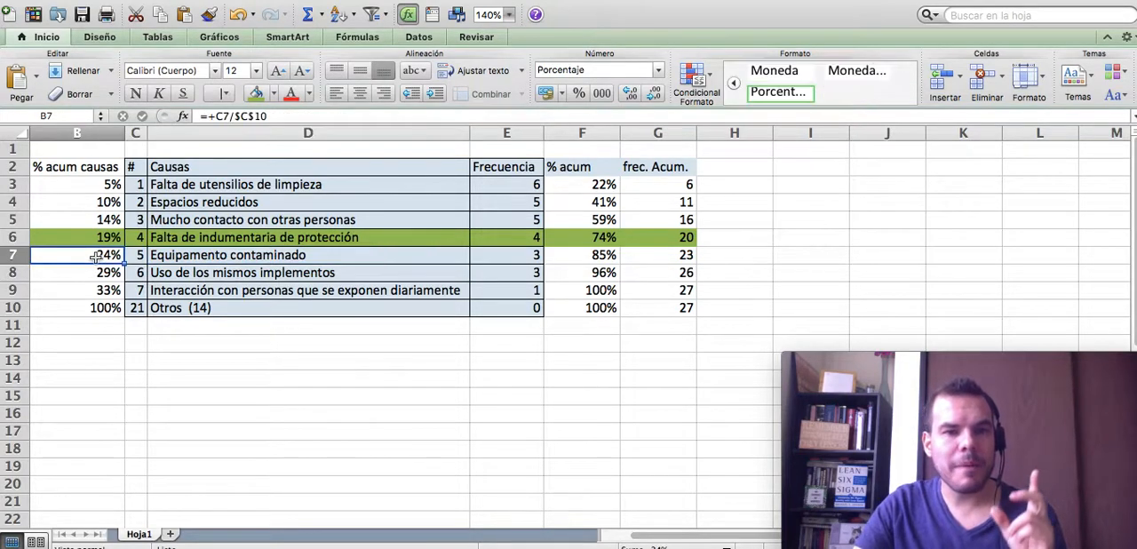
- Highlight the row of the third cause, B5:G5, with an orange theme fill
{"action": "left_click", "coordinate": [586, 256]}
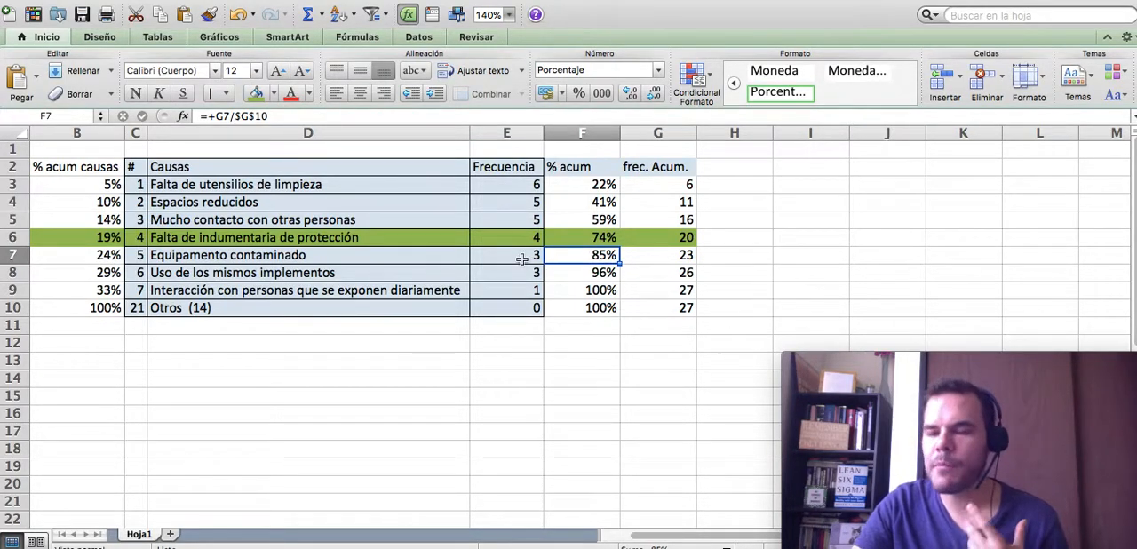
{"action": "left_click_drag", "start_coordinate": [91, 219], "coordinate": [684, 222]}
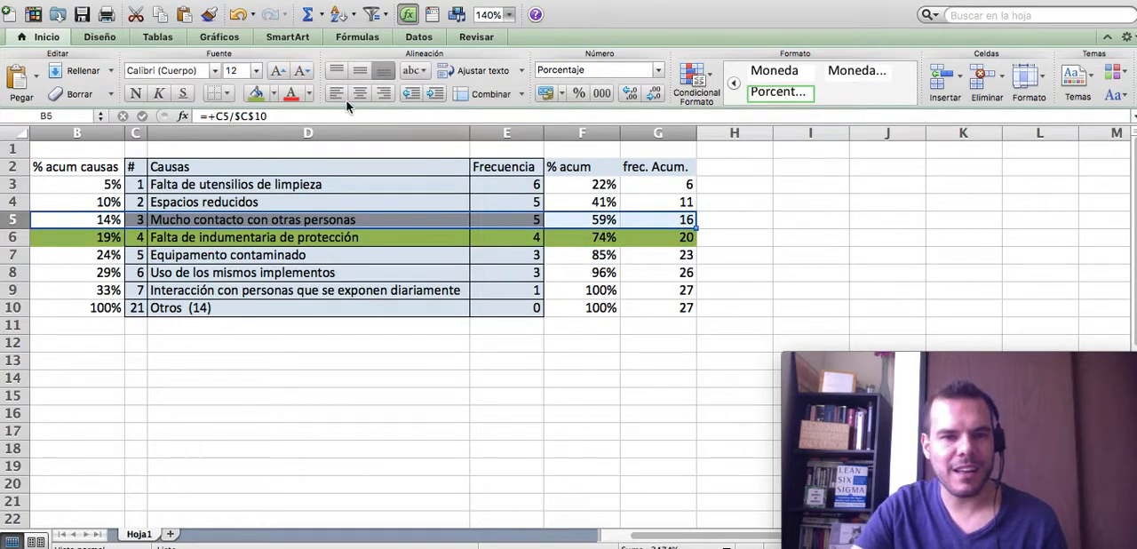
{"action": "left_click", "coordinate": [275, 95]}
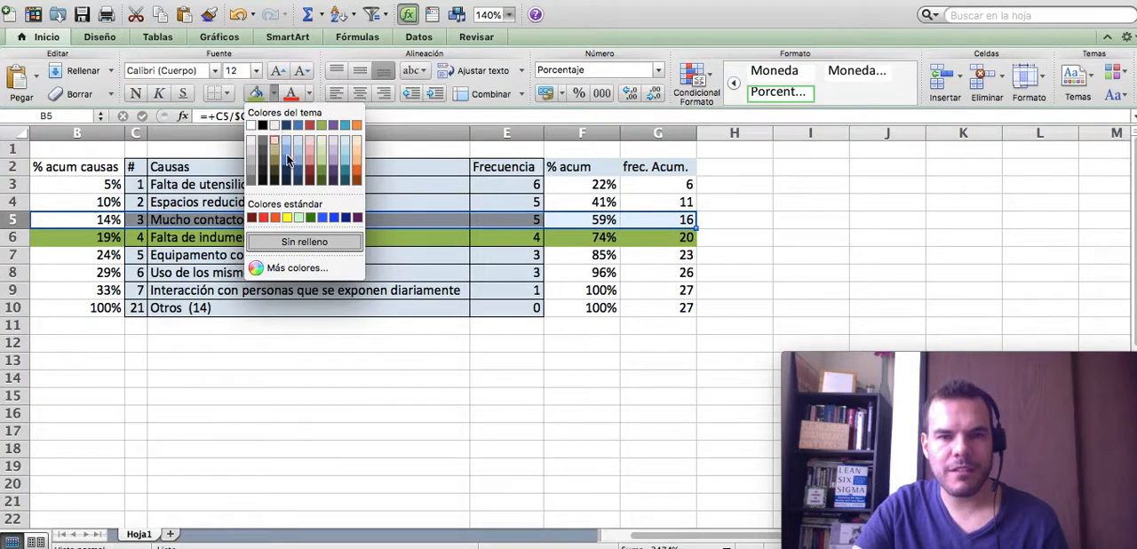
{"action": "left_click", "coordinate": [356, 125]}
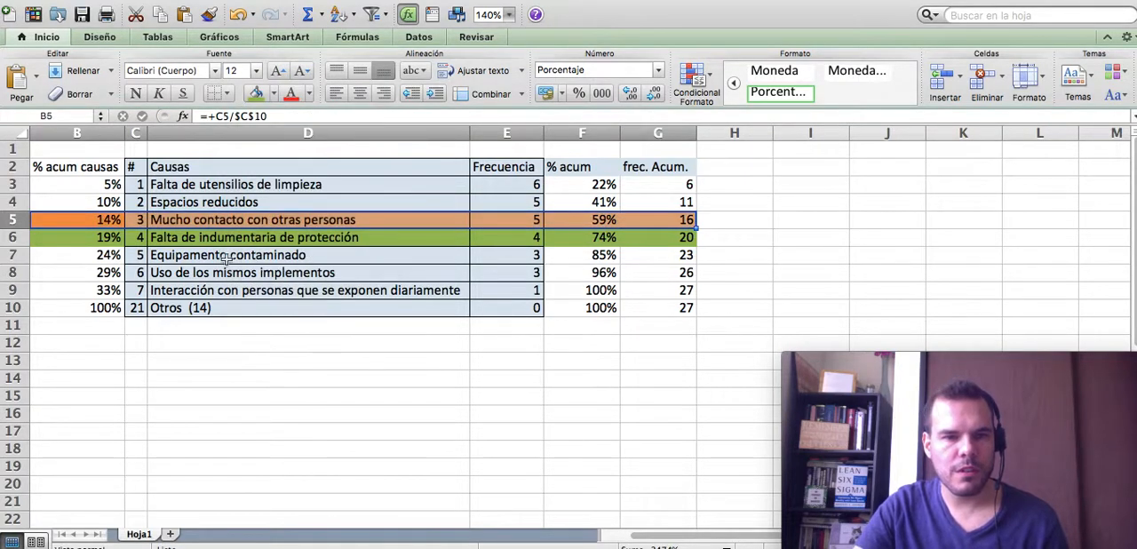
- Compare the % acum causas and % acum values in the orange third-cause row with the % acum value in the green row
{"action": "left_click", "coordinate": [165, 220]}
{"action": "left_click", "coordinate": [104, 219]}
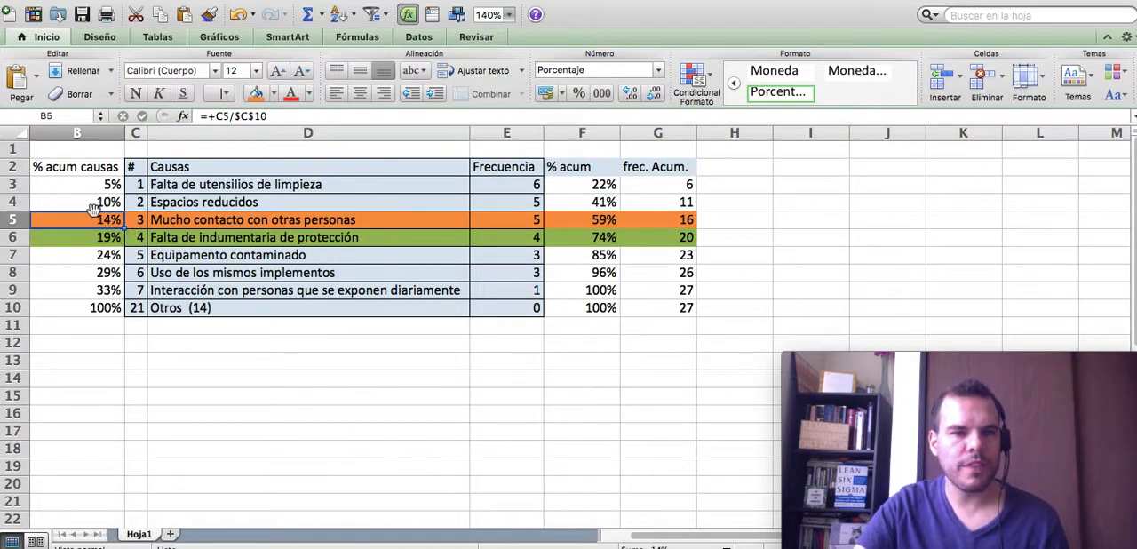
{"action": "left_click", "coordinate": [580, 222]}
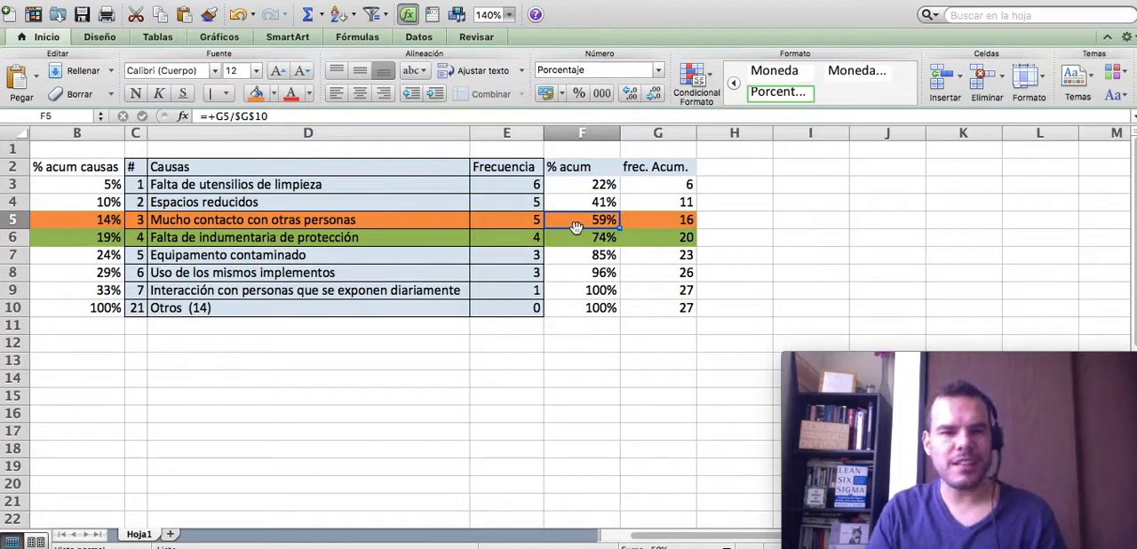
{"action": "left_click", "coordinate": [584, 238]}
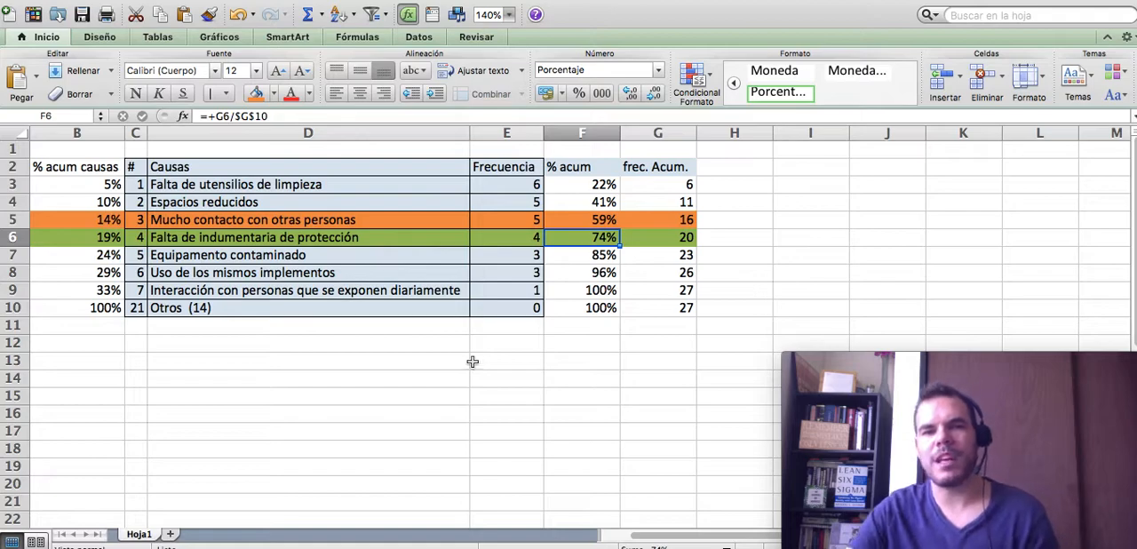
{"action": "left_click", "coordinate": [440, 373]}
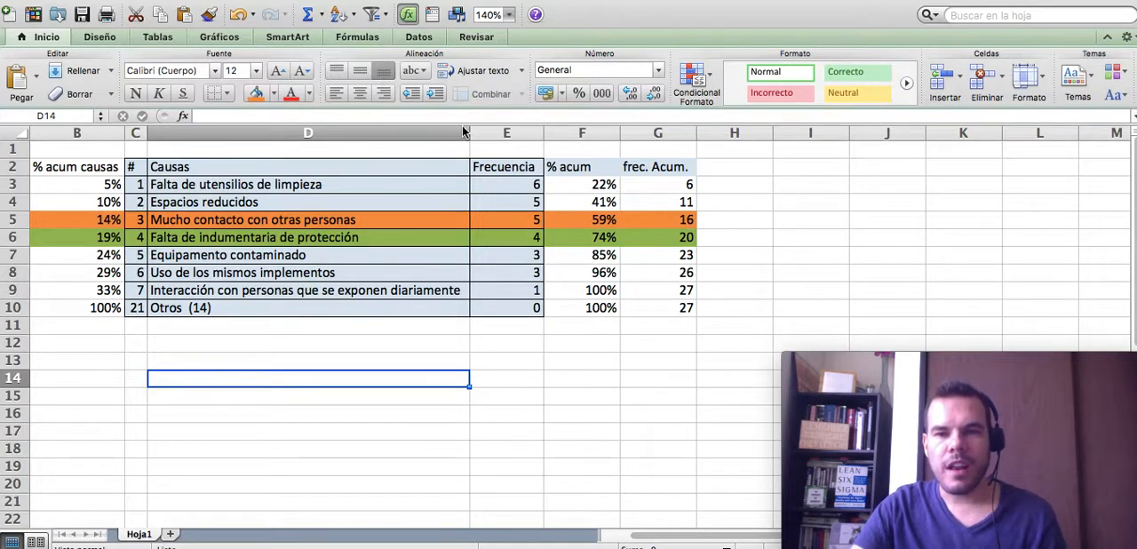
- Insert a 2D Columna agrupada chart from the Causas, Frecuencia and % acum columns, D2:F10
{"action": "left_click_drag", "start_coordinate": [505, 167], "coordinate": [503, 308]}
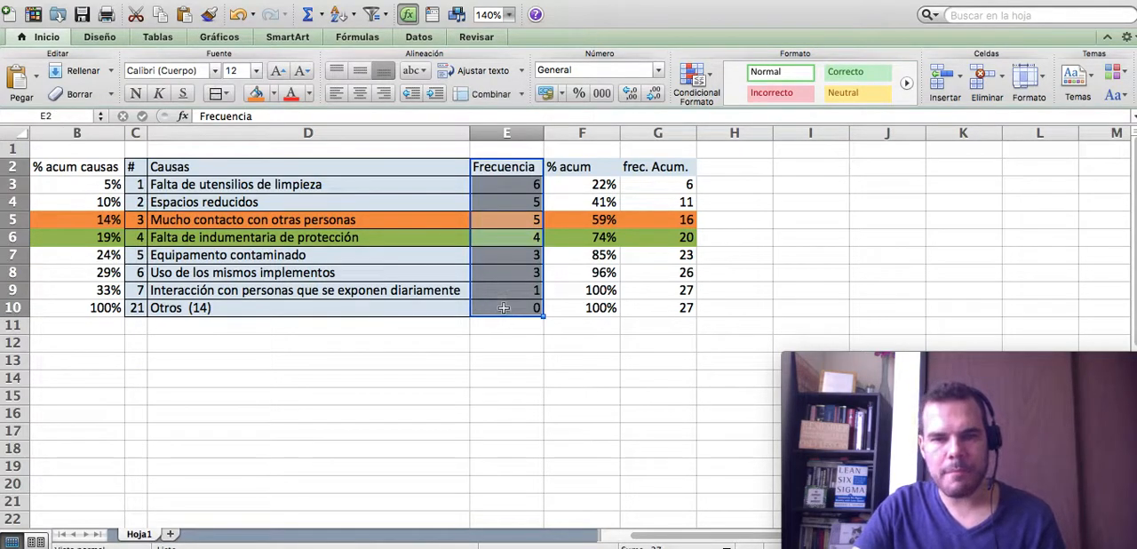
{"action": "left_click_drag", "start_coordinate": [597, 165], "coordinate": [591, 311]}
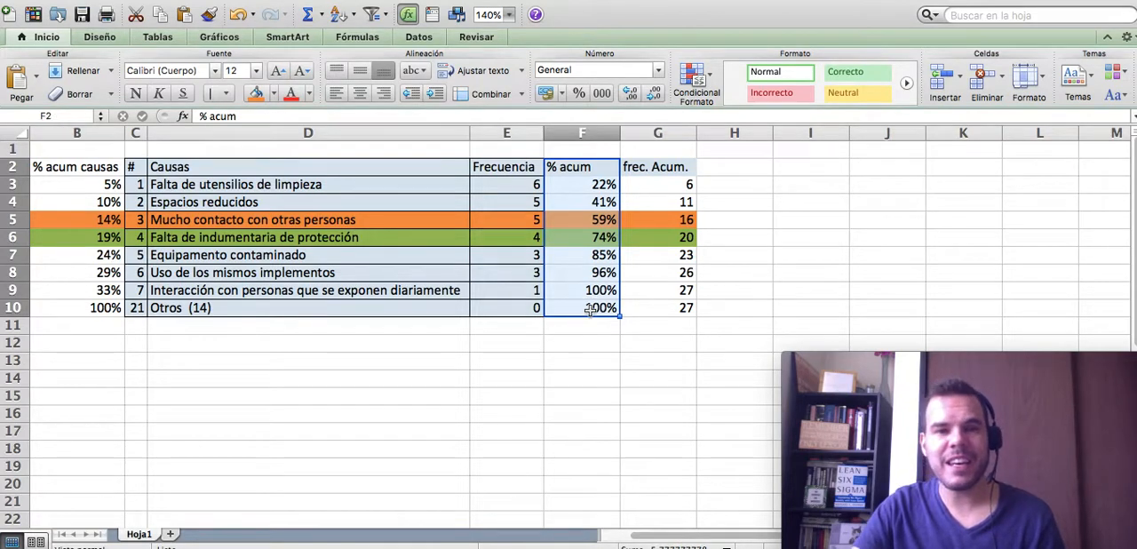
{"action": "left_click", "coordinate": [280, 171]}
{"action": "left_click_drag", "start_coordinate": [280, 170], "coordinate": [280, 307]}
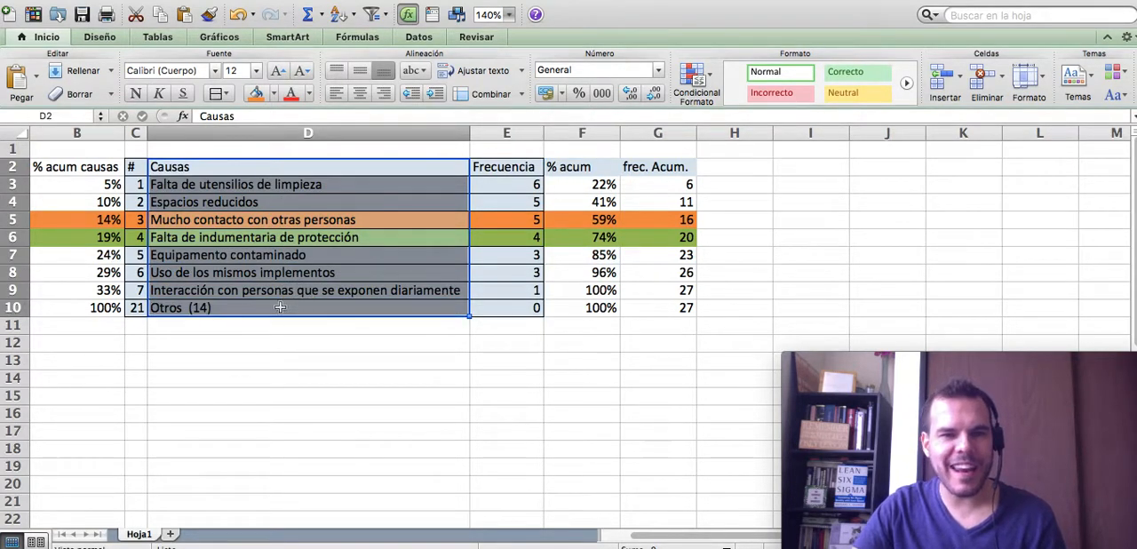
{"action": "left_click", "coordinate": [211, 167]}
{"action": "left_click_drag", "start_coordinate": [211, 167], "coordinate": [592, 307]}
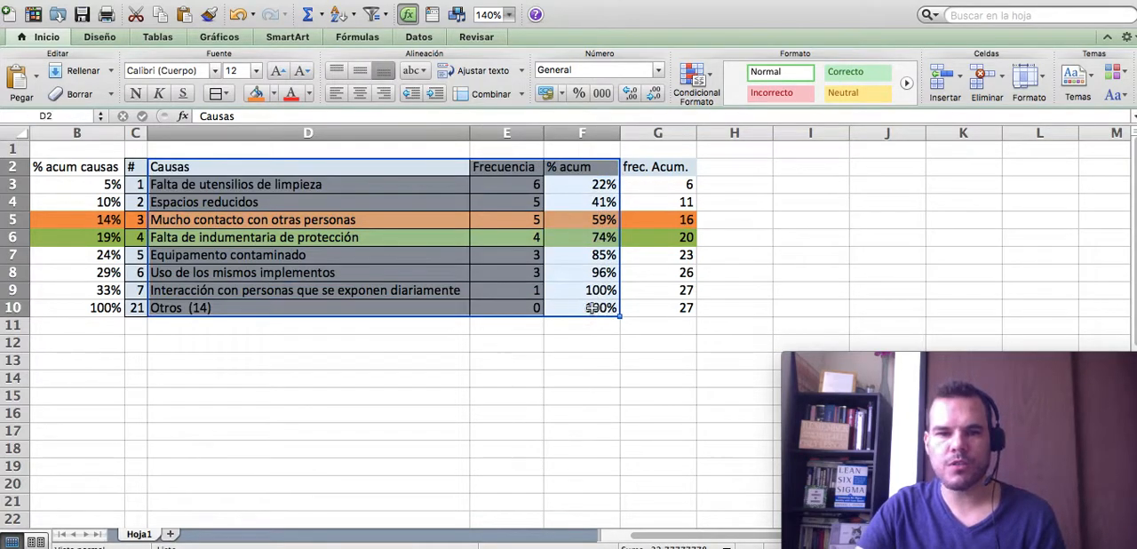
{"action": "left_click", "coordinate": [218, 36]}
{"action": "left_click", "coordinate": [35, 81]}
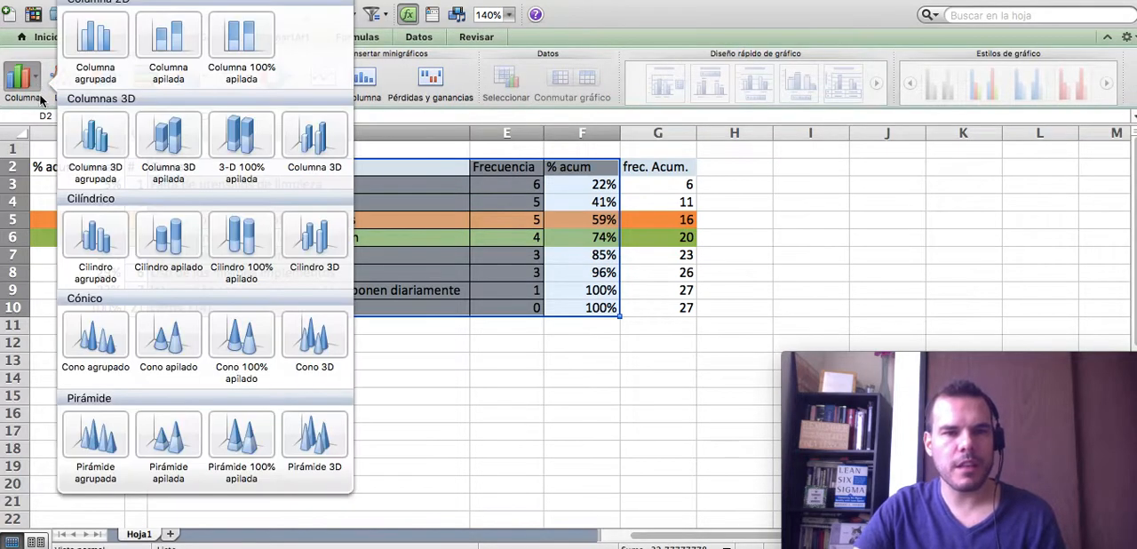
{"action": "left_click", "coordinate": [100, 40]}
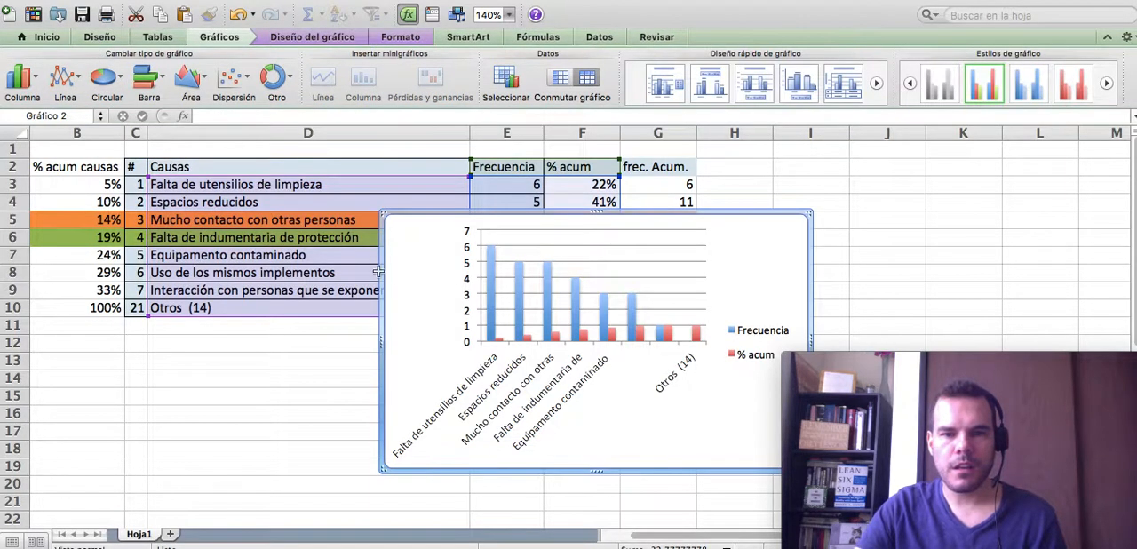
- Move the column chart to a new sheet named Gráfico2
{"action": "right_click", "coordinate": [423, 254]}
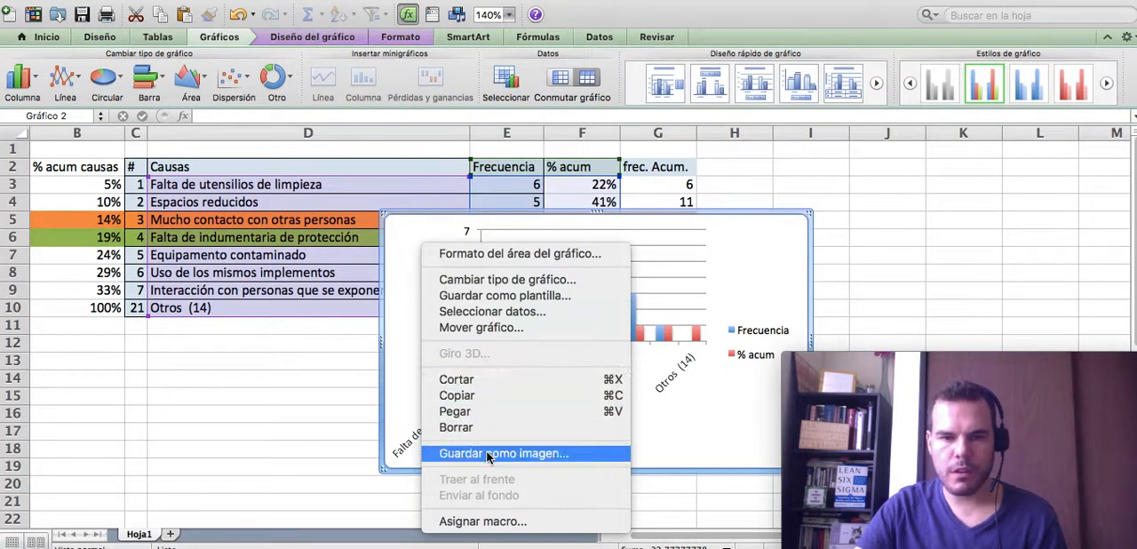
{"action": "left_click", "coordinate": [490, 331]}
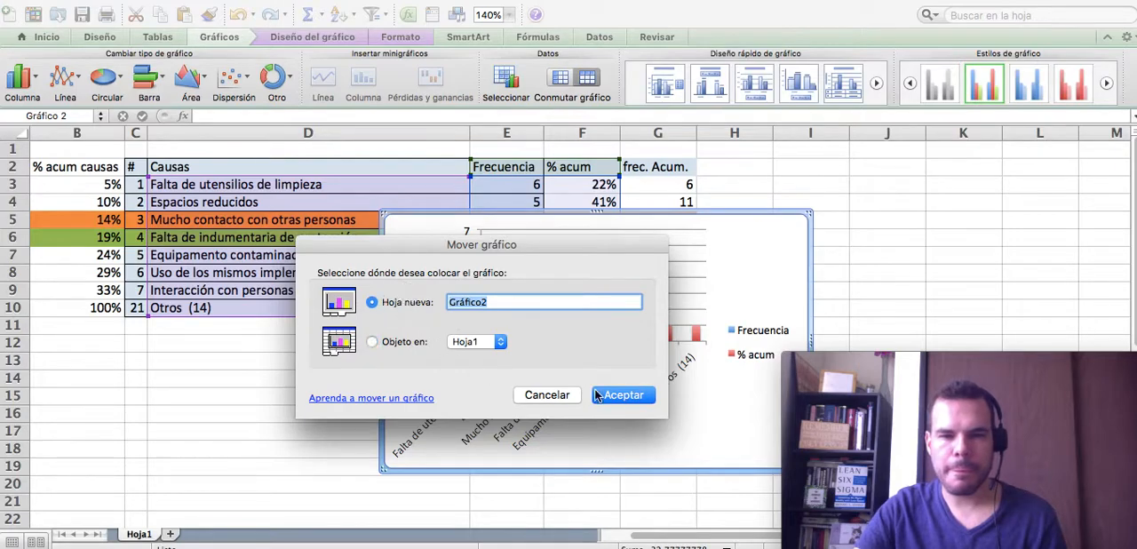
{"action": "left_click", "coordinate": [633, 396]}
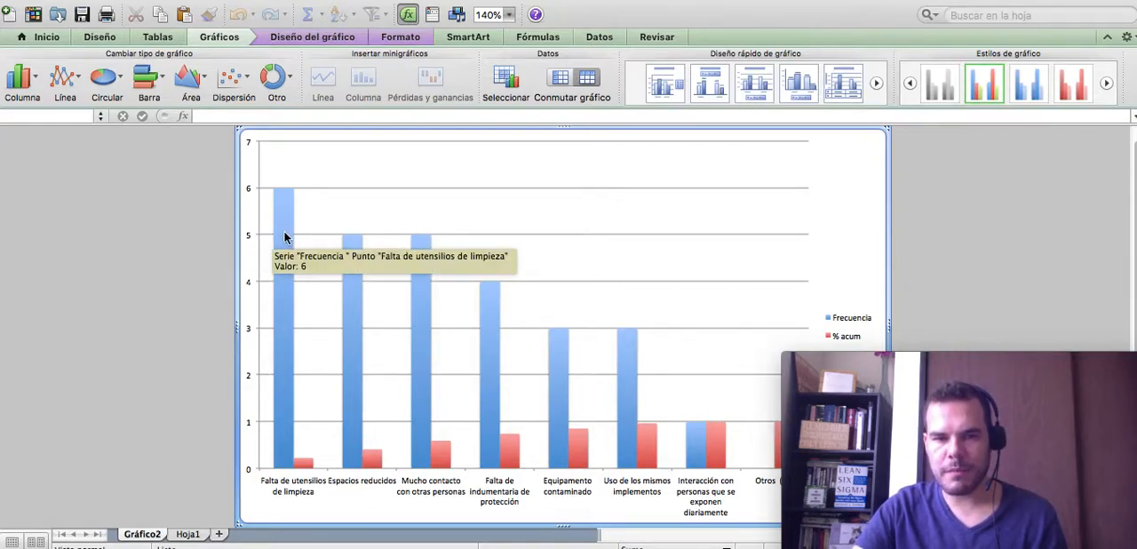
{"action": "left_click", "coordinate": [442, 455]}
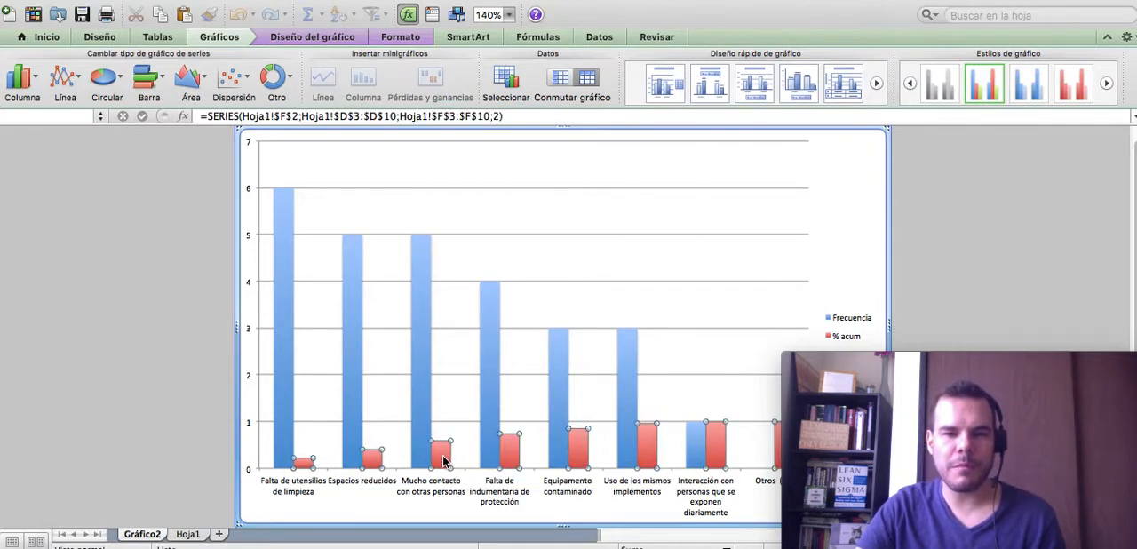
{"action": "left_click", "coordinate": [81, 75]}
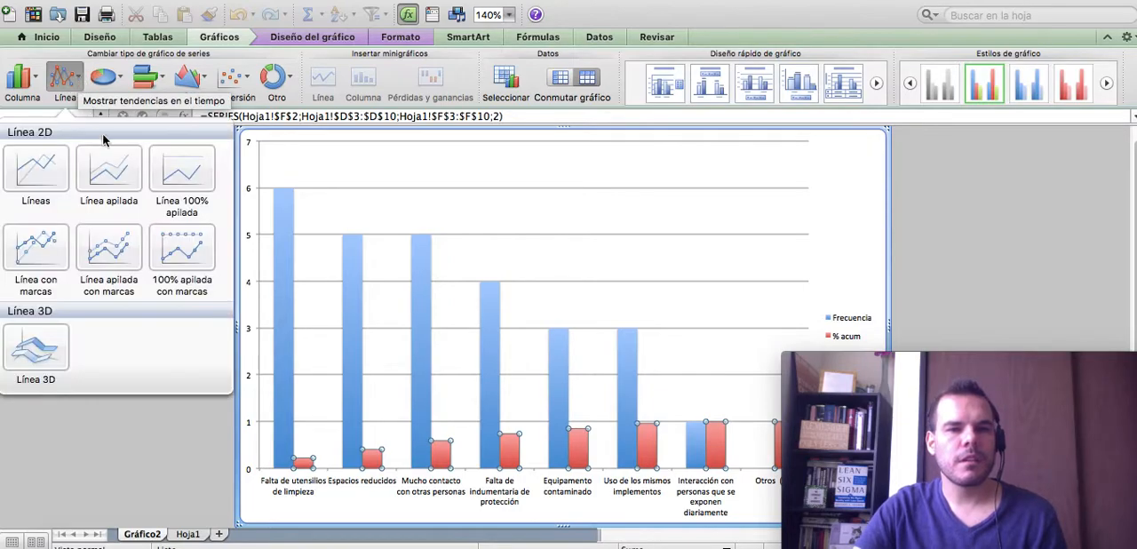
{"action": "left_click", "coordinate": [442, 455]}
{"action": "left_click", "coordinate": [383, 401]}
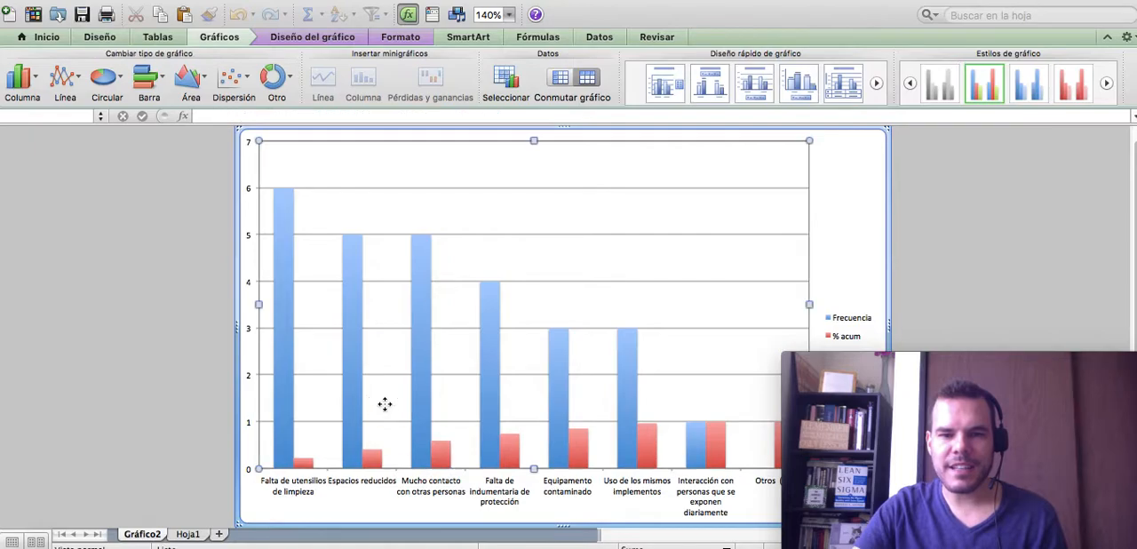
- Plot the % acum series on the secondary axis and change its chart type to 2D Líneas
{"action": "left_click", "coordinate": [371, 460]}
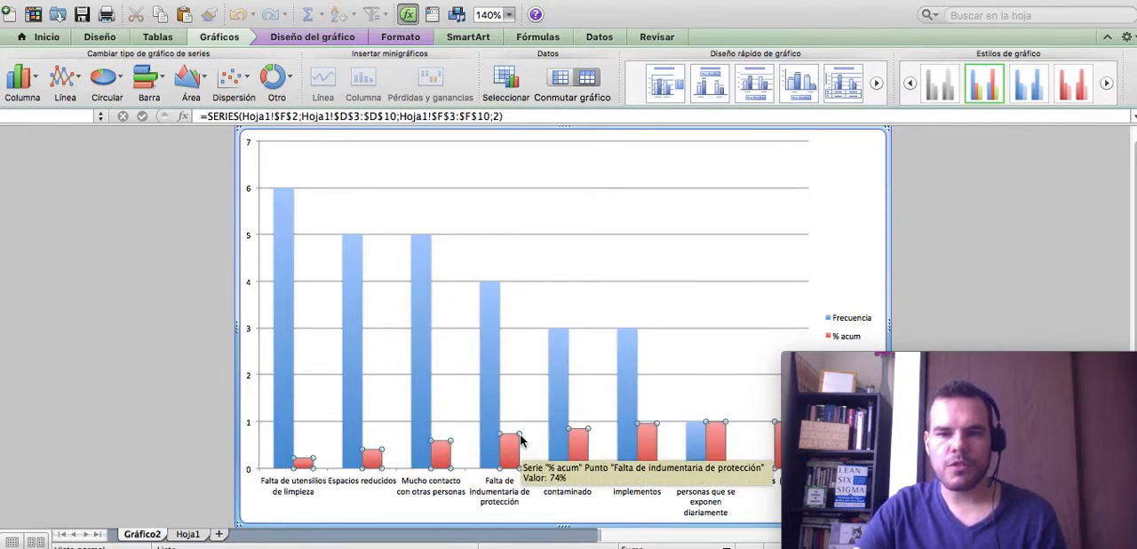
{"action": "right_click", "coordinate": [647, 433]}
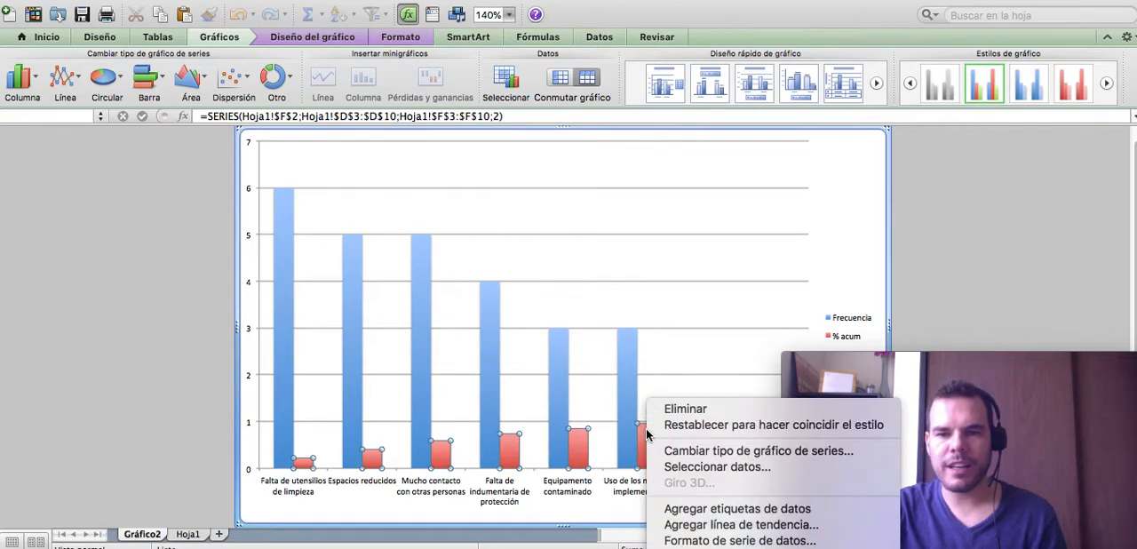
{"action": "left_click", "coordinate": [702, 541]}
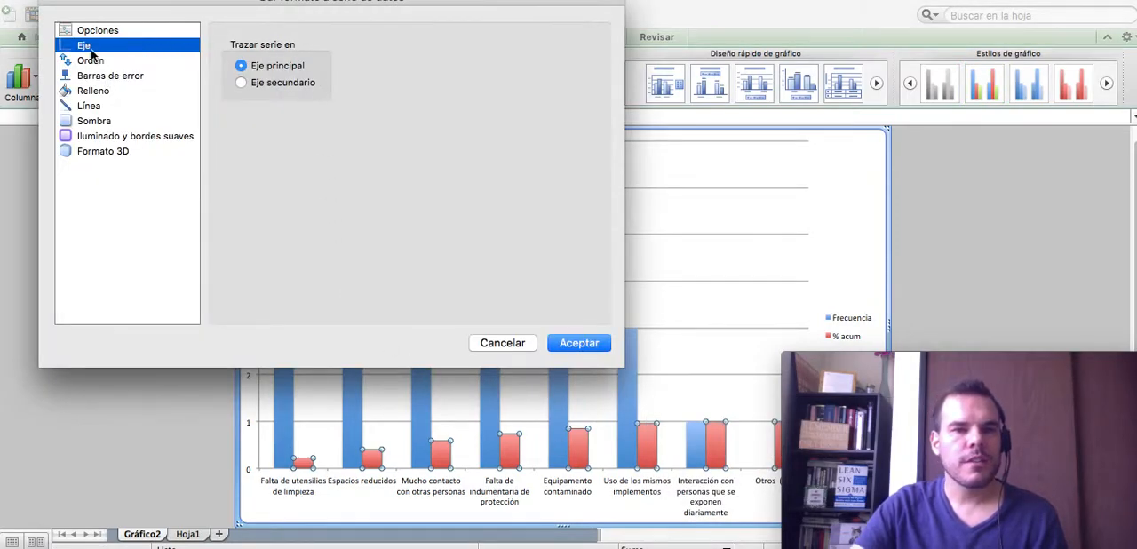
{"action": "left_click", "coordinate": [264, 83]}
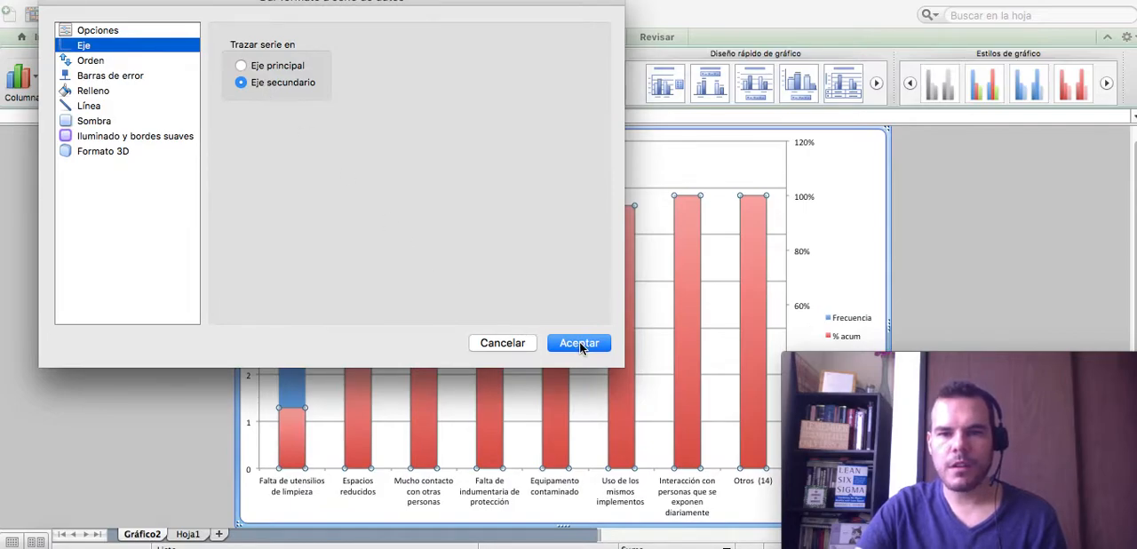
{"action": "left_click", "coordinate": [580, 344]}
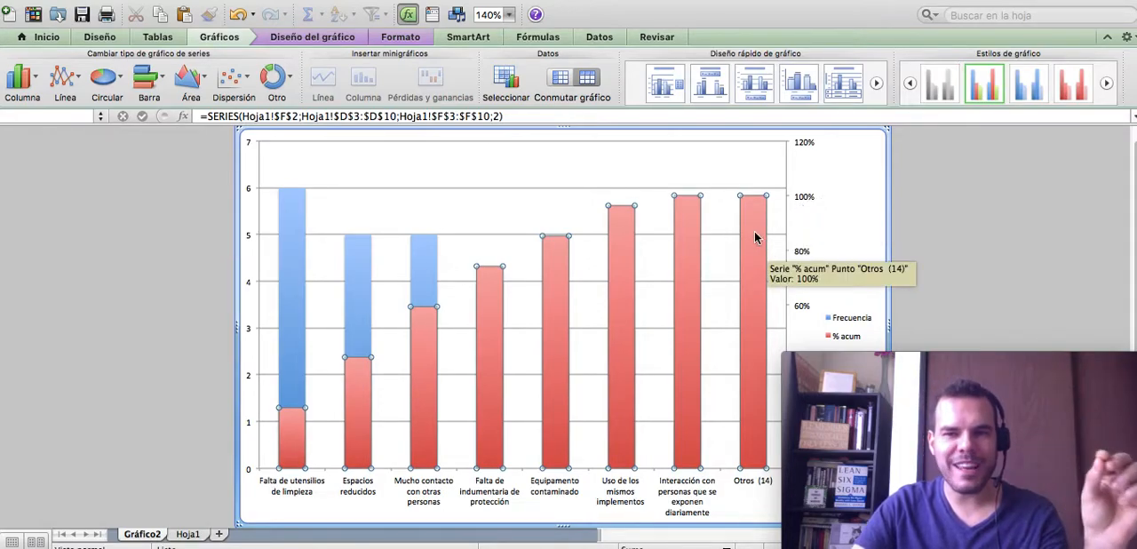
{"action": "left_click", "coordinate": [78, 80]}
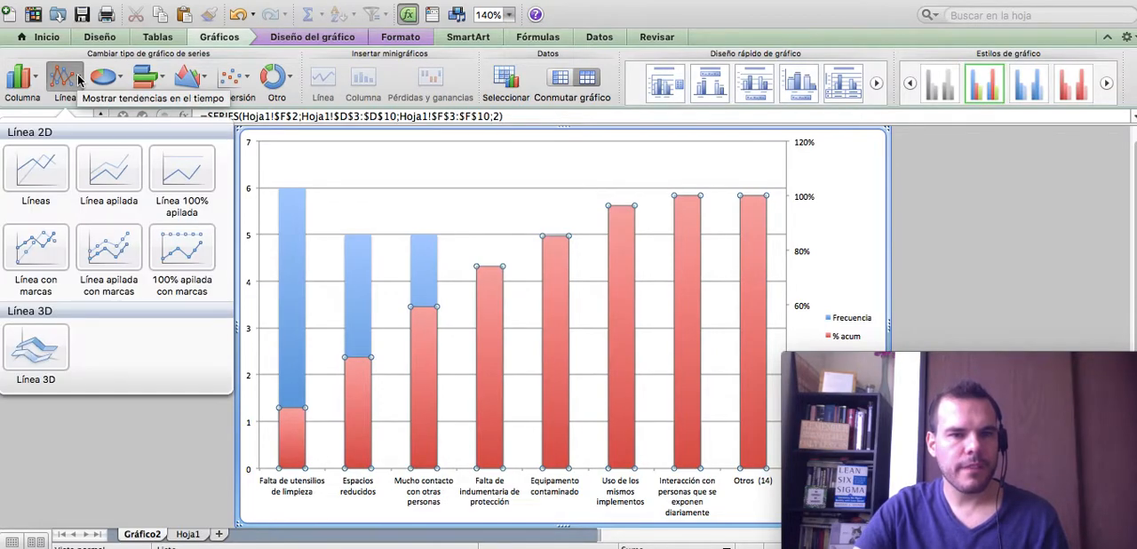
{"action": "left_click", "coordinate": [56, 175]}
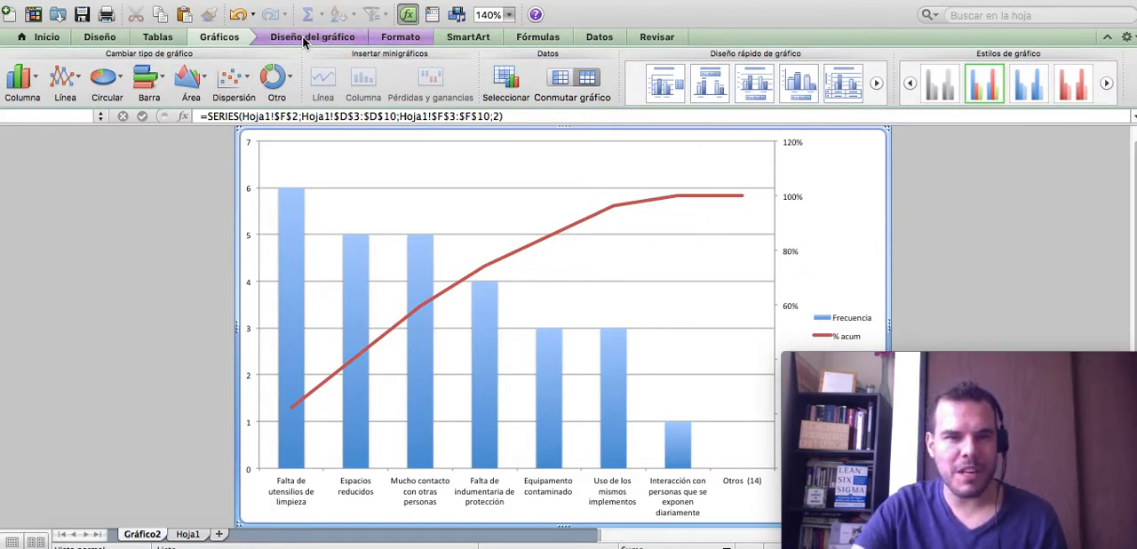
- Add data labels showing the values to both chart series
{"action": "left_click", "coordinate": [391, 37]}
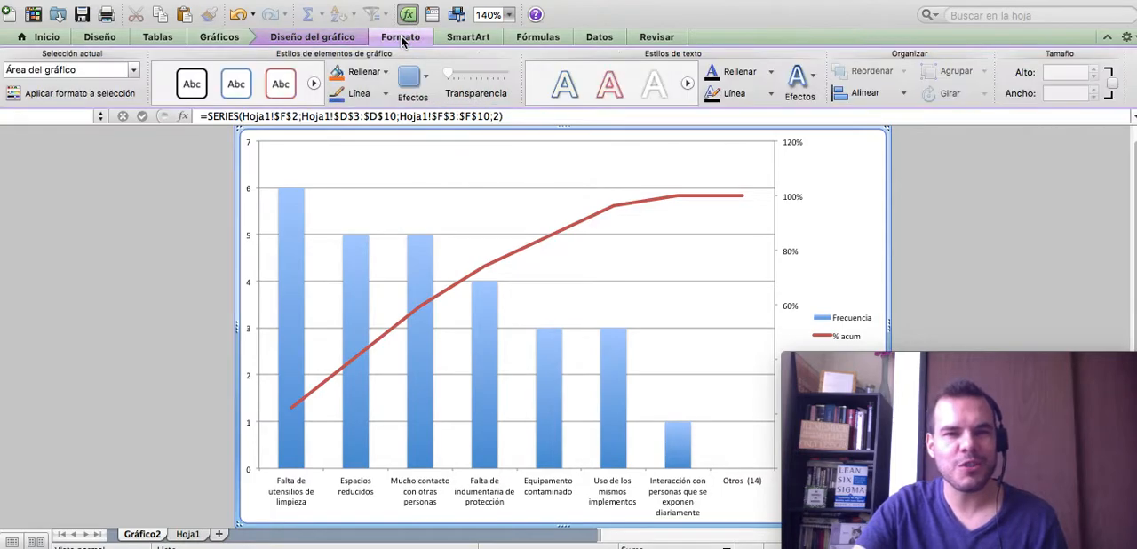
{"action": "left_click", "coordinate": [353, 37]}
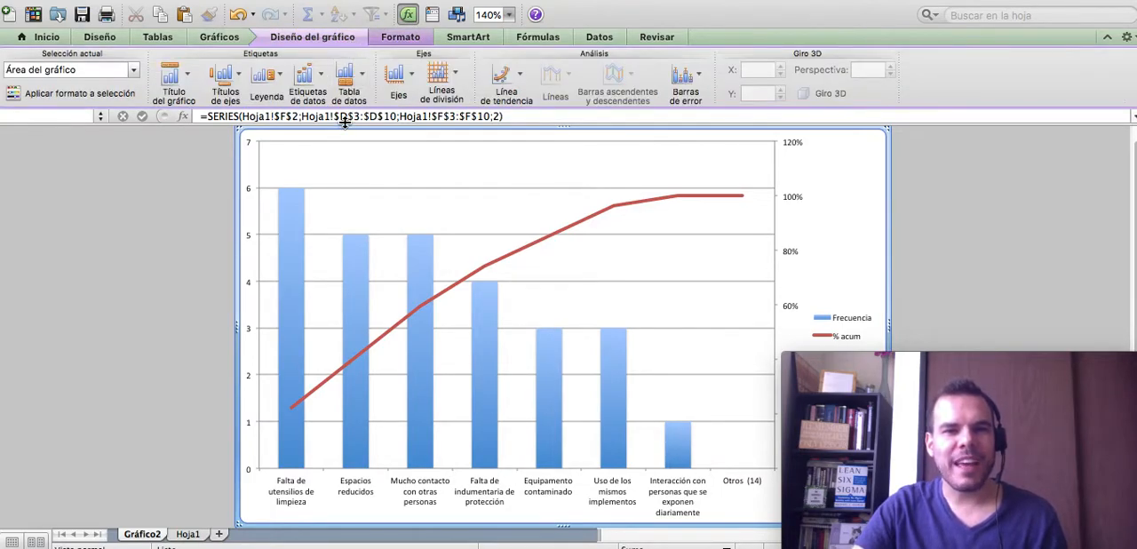
{"action": "left_click", "coordinate": [322, 77]}
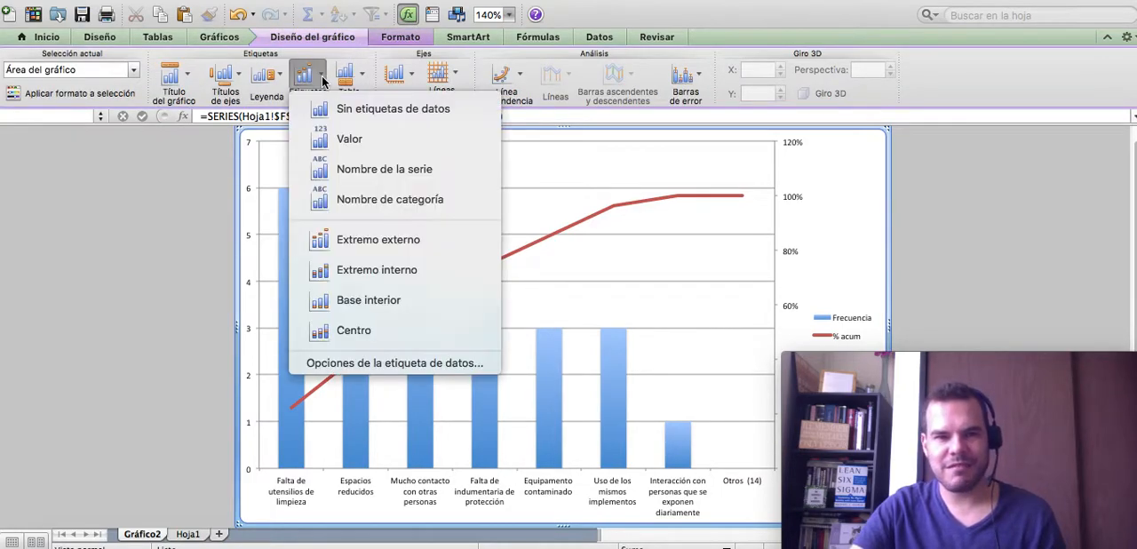
{"action": "left_click", "coordinate": [350, 140]}
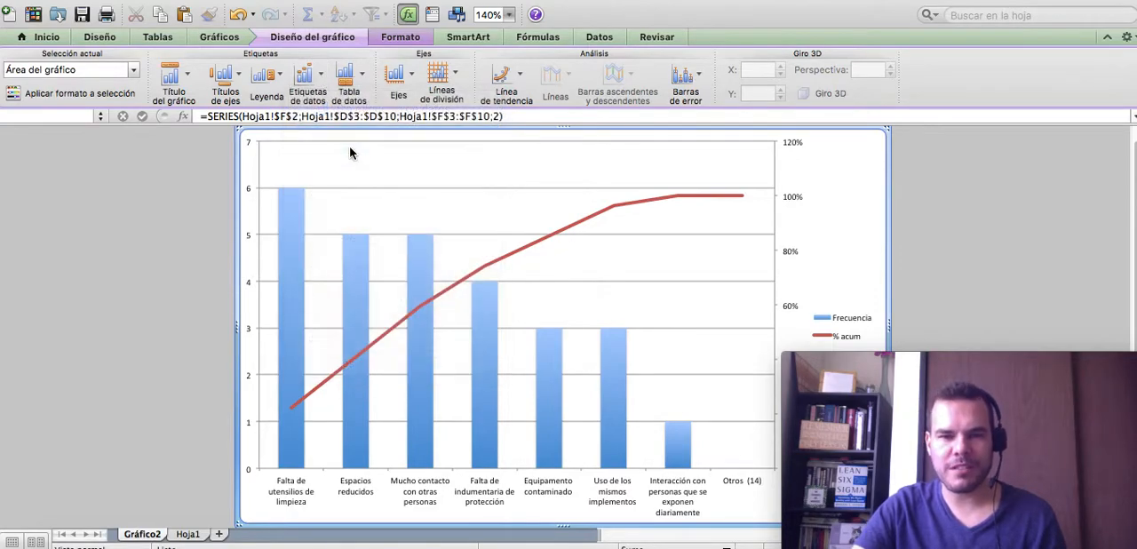
- Add a primary horizontal axis title below the axis with the text Causas
{"action": "left_click", "coordinate": [238, 78]}
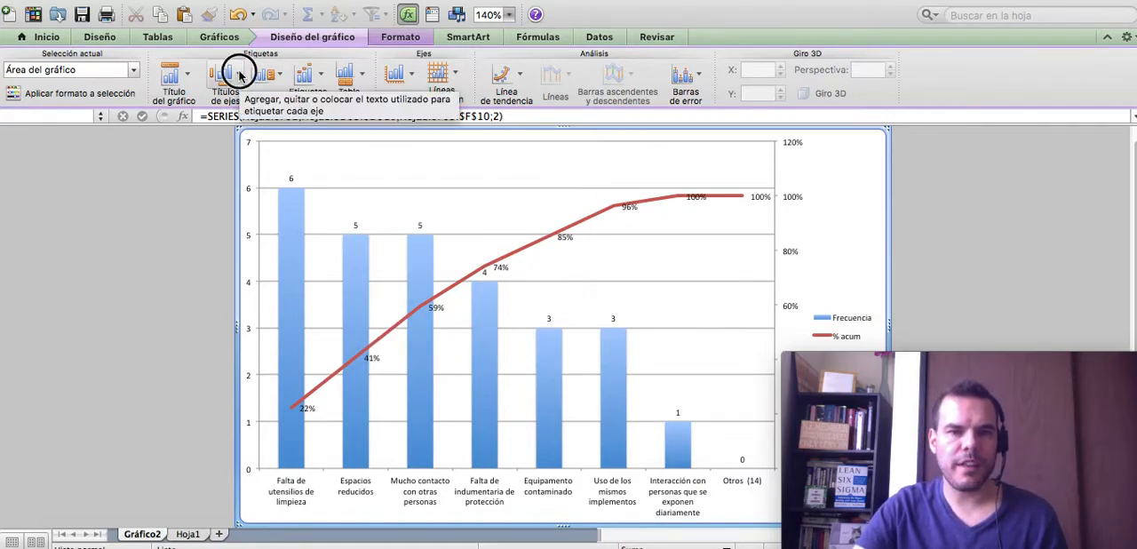
{"action": "mouse_move", "coordinate": [256, 109]}
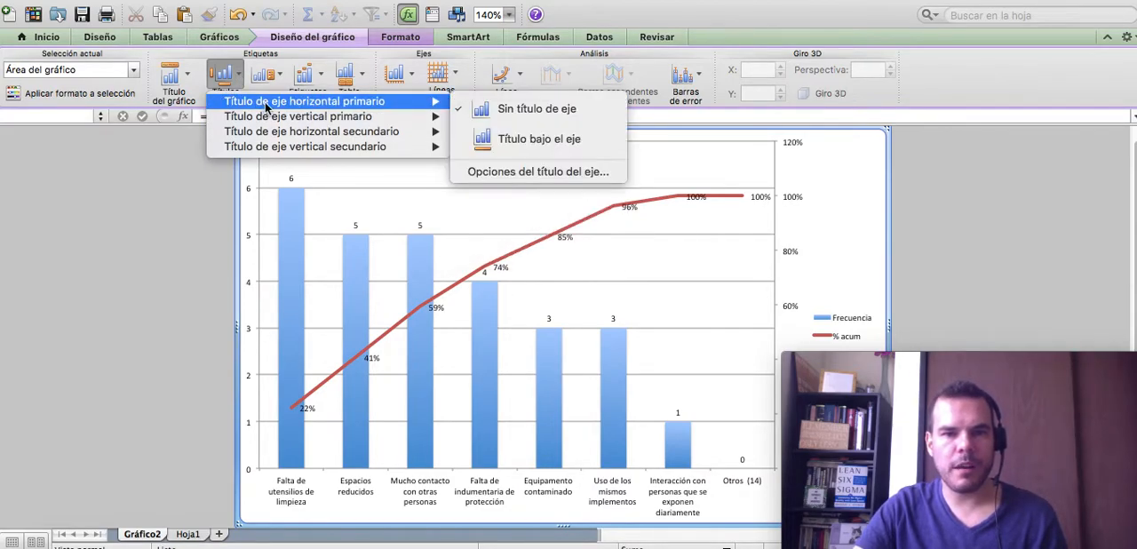
{"action": "left_click", "coordinate": [503, 140]}
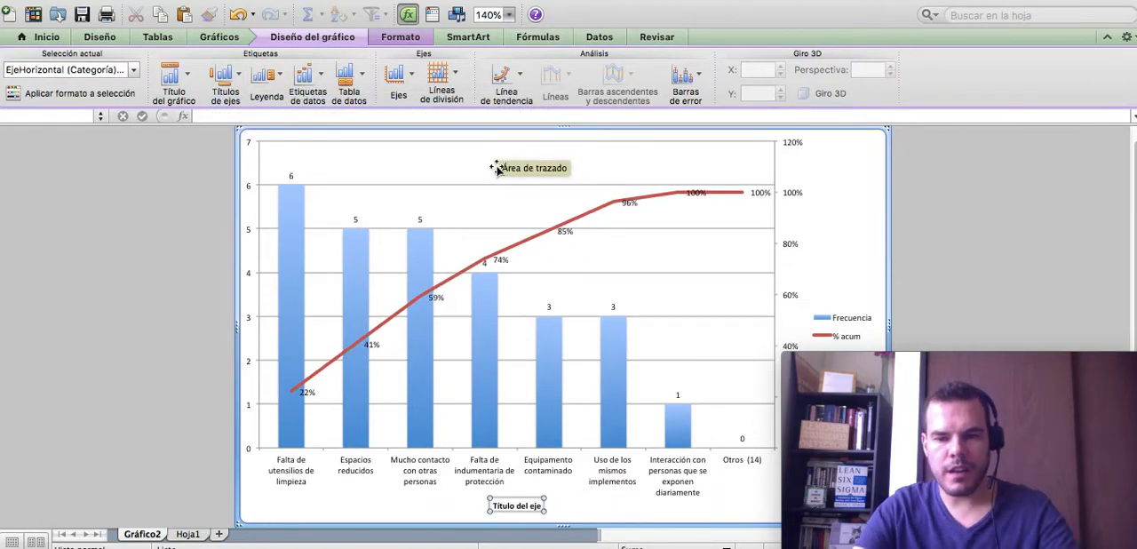
{"action": "type", "text": "Causas"}
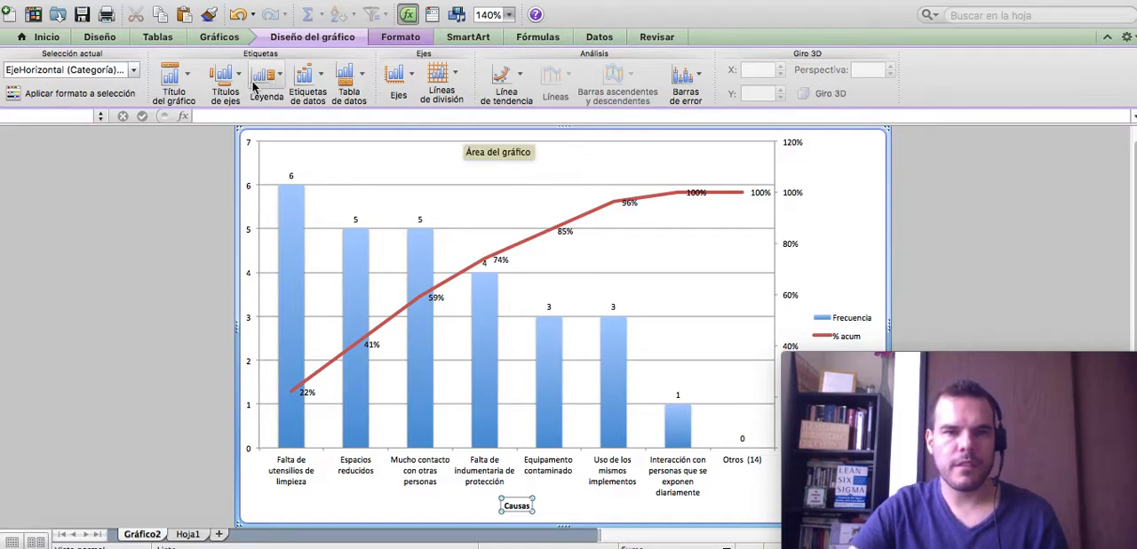
- Add a rotated primary vertical axis title with the text Frecuencia
{"action": "left_click", "coordinate": [227, 78]}
{"action": "mouse_move", "coordinate": [257, 116]}
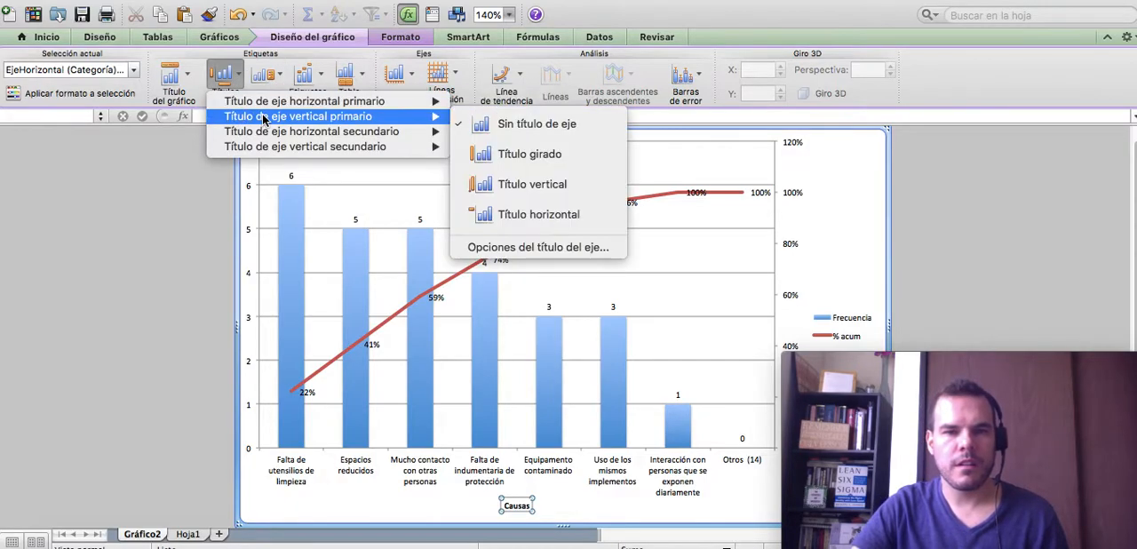
{"action": "left_click", "coordinate": [530, 156]}
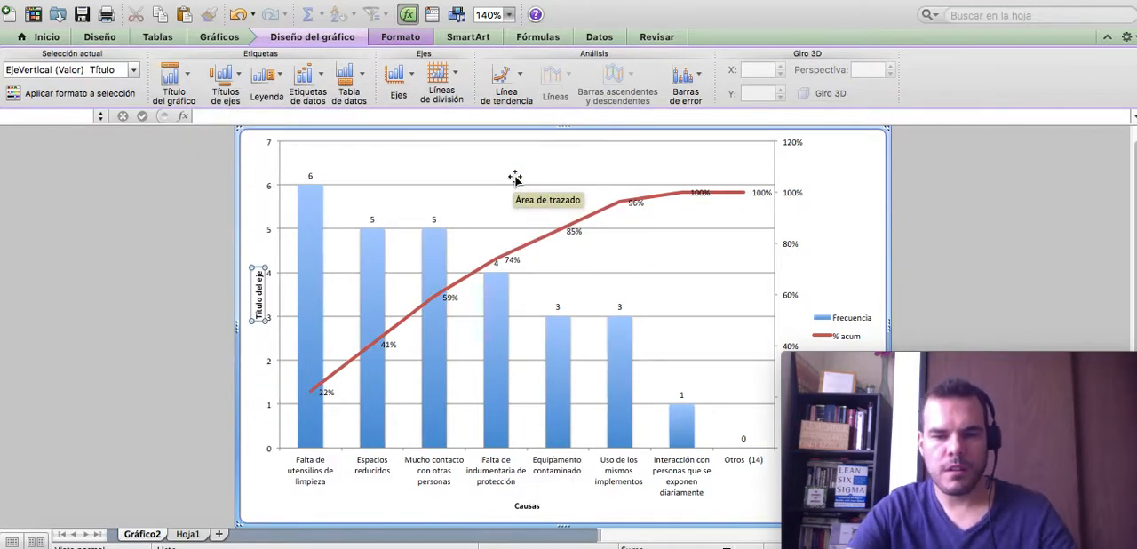
{"action": "type", "text": "Frecuencia"}
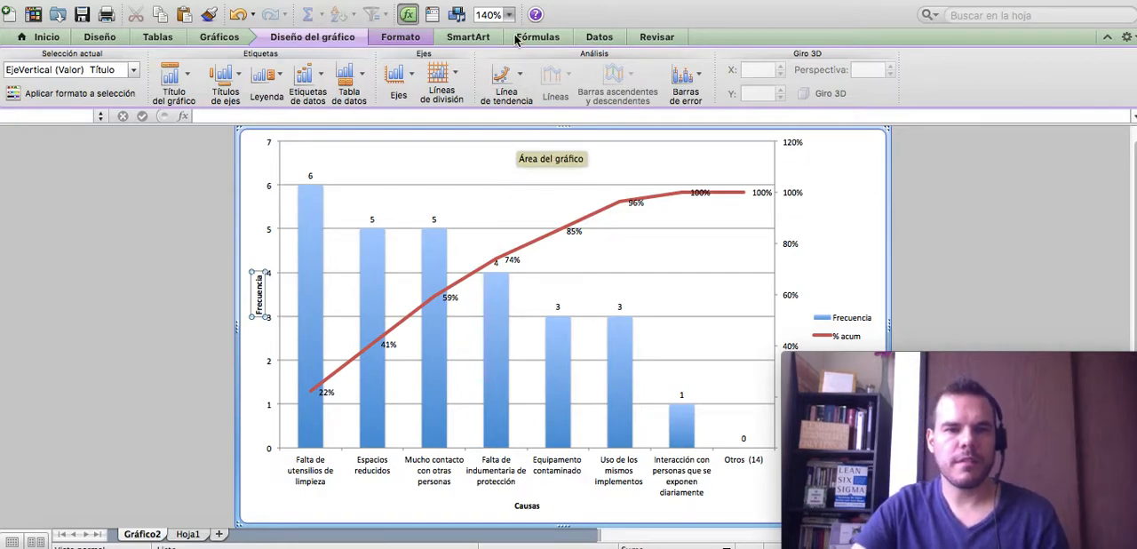
- Add a rotated secondary vertical axis title with the text % acumulado de la frecuencia
{"action": "left_click", "coordinate": [238, 80]}
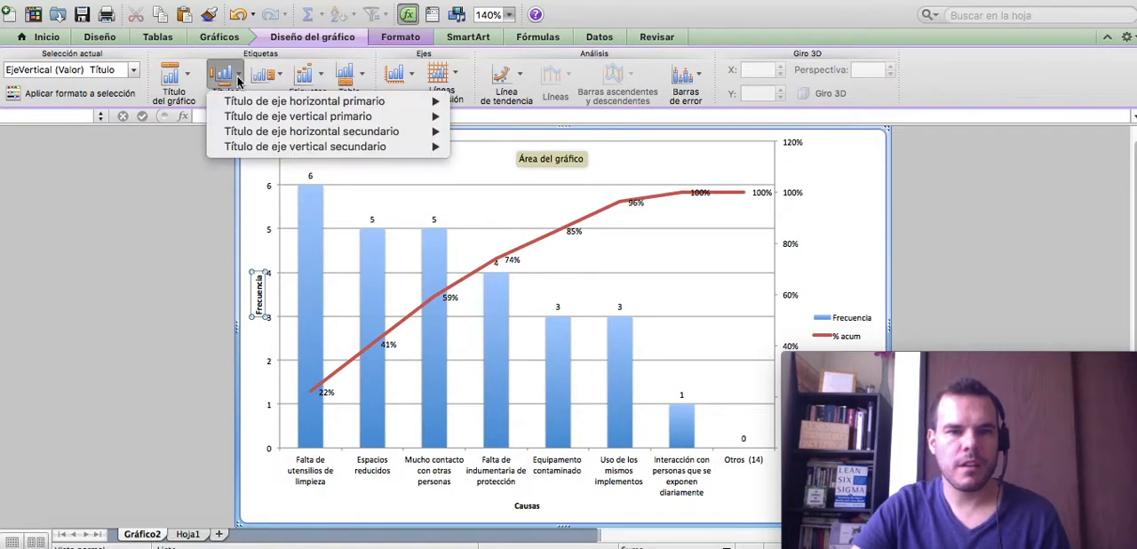
{"action": "mouse_move", "coordinate": [313, 148]}
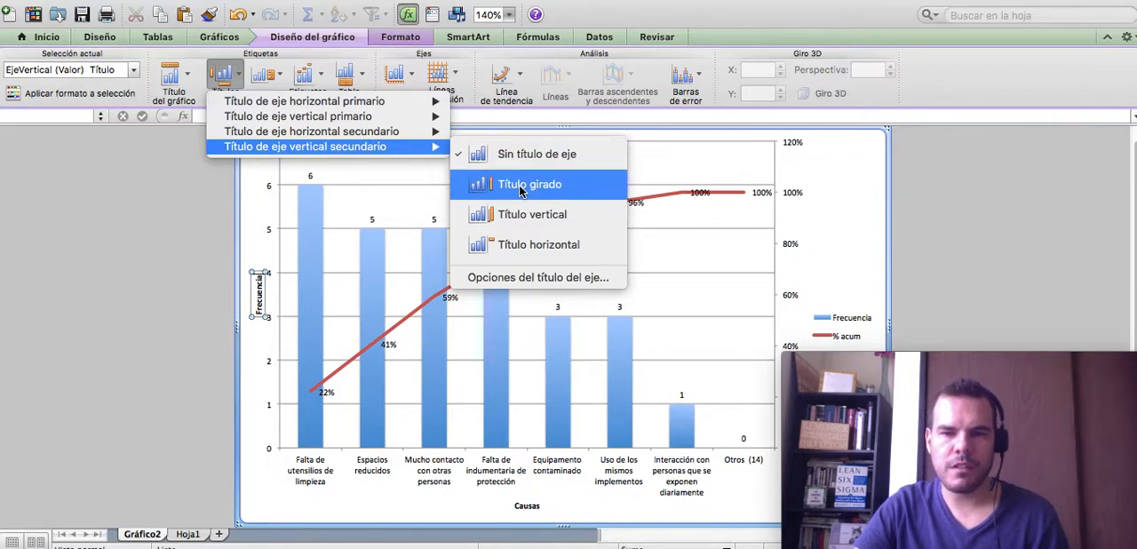
{"action": "left_click", "coordinate": [522, 187]}
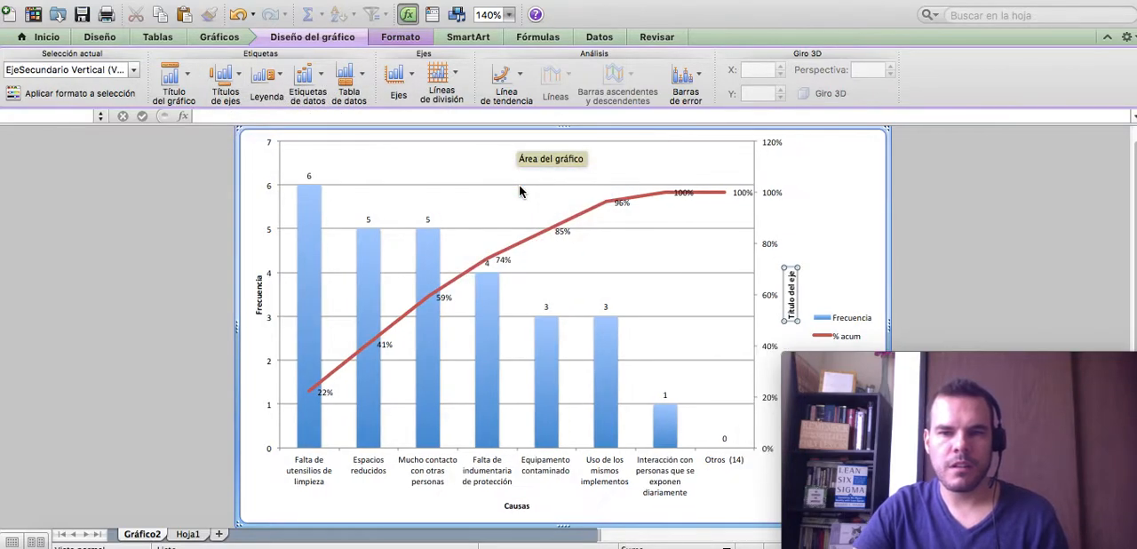
{"action": "type", "text": "%"}
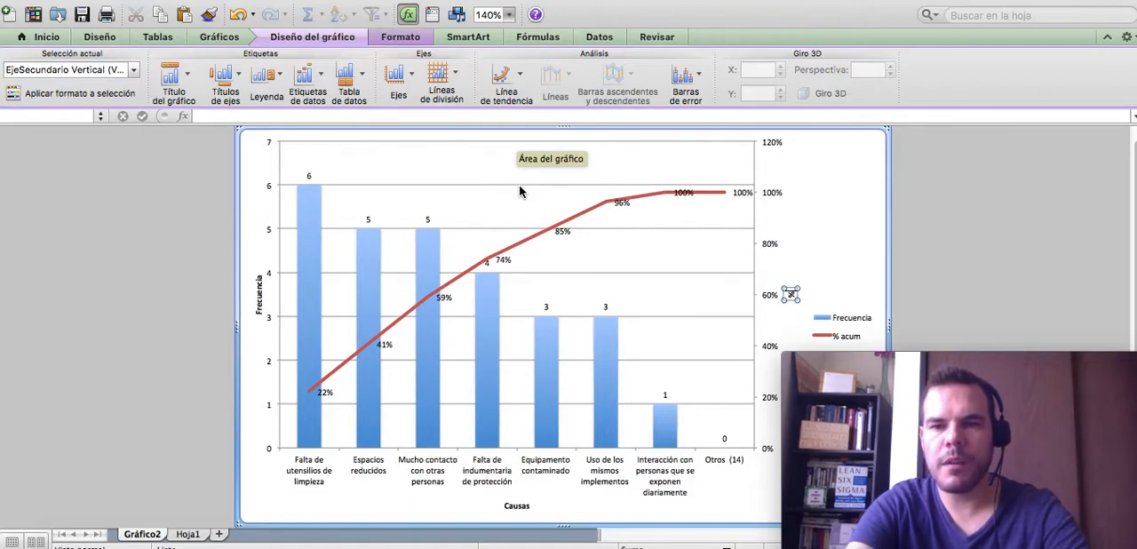
{"action": "type", "text": " acumulad"}
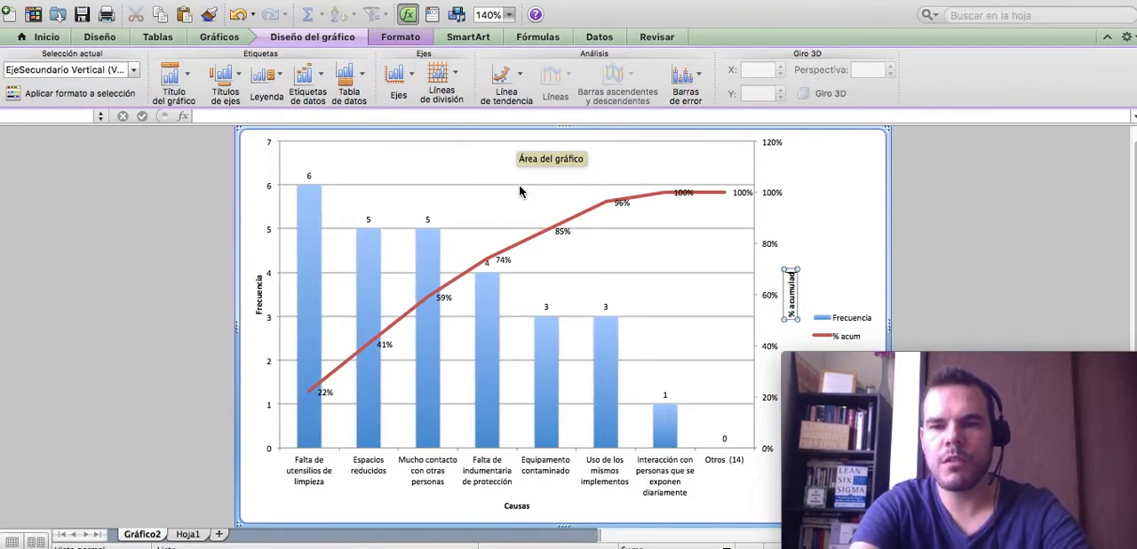
{"action": "type", "text": "o de la frecuencia"}
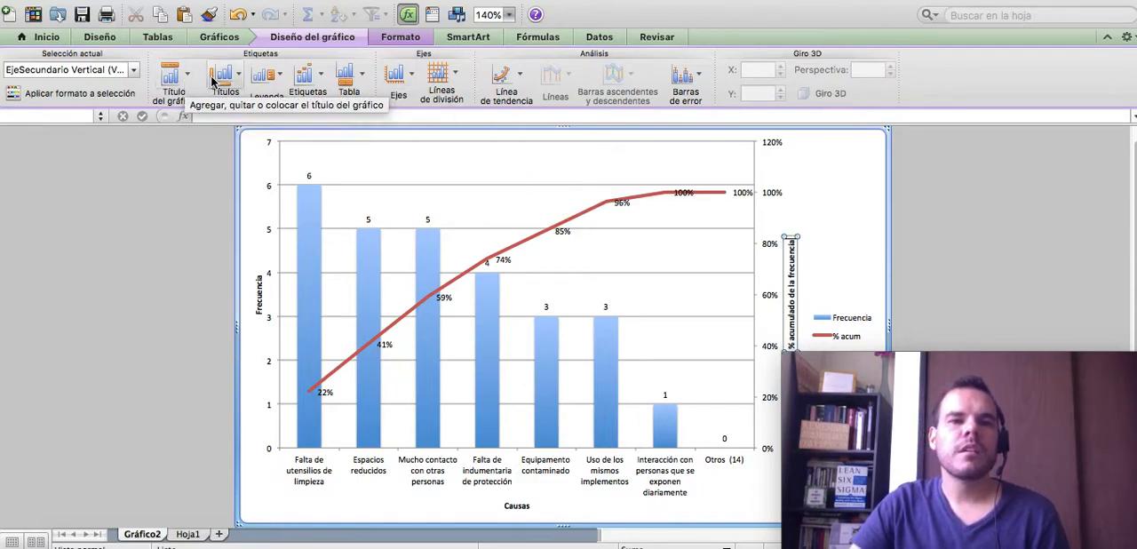
- Add a chart title above the chart with the text Pareto de causas Gimnasio en pandemia
{"action": "left_click", "coordinate": [172, 76]}
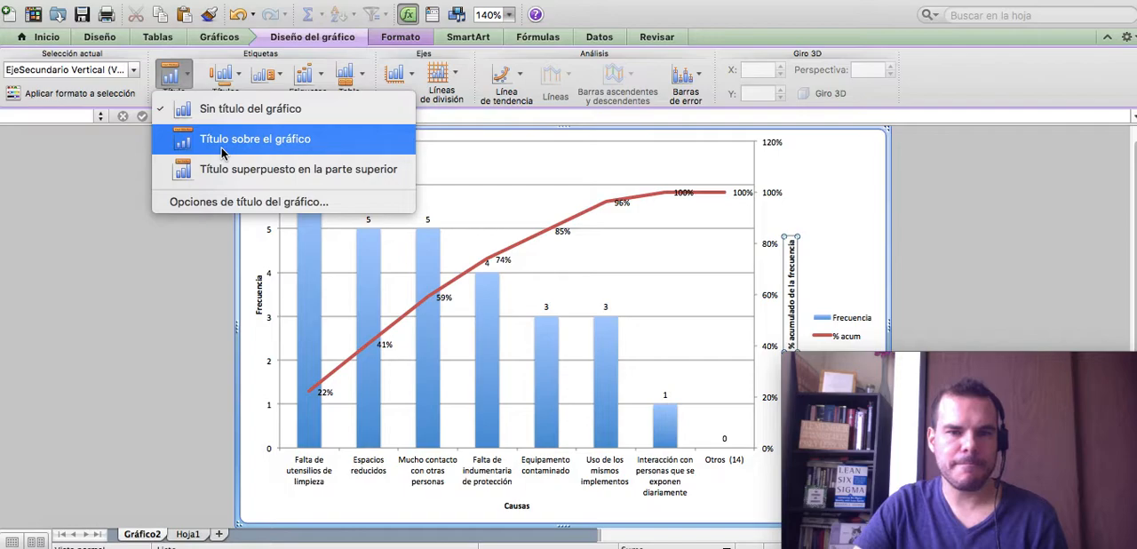
{"action": "left_click", "coordinate": [222, 150]}
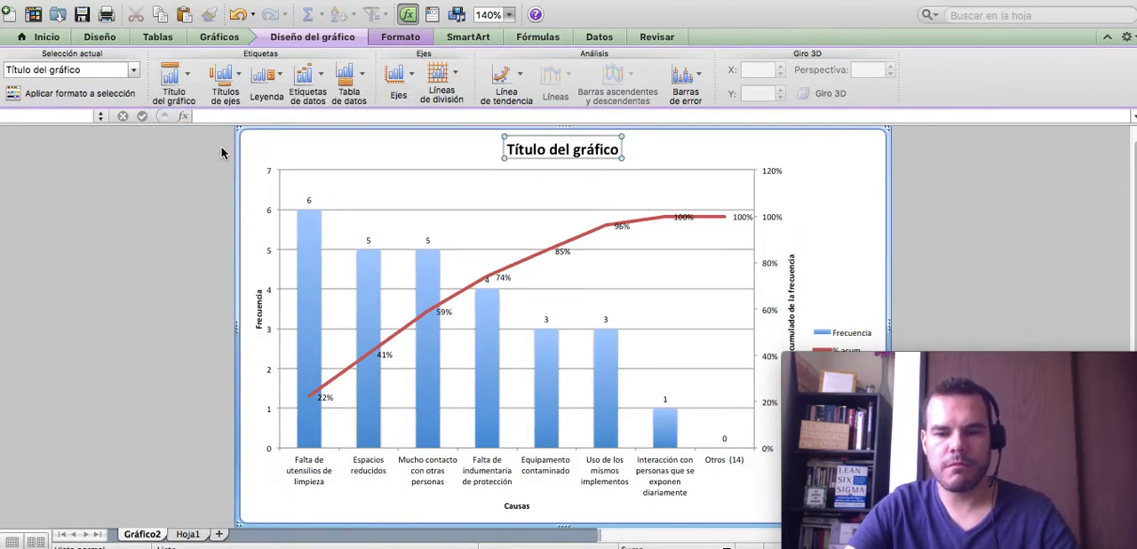
{"action": "type", "text": "Parerto"}
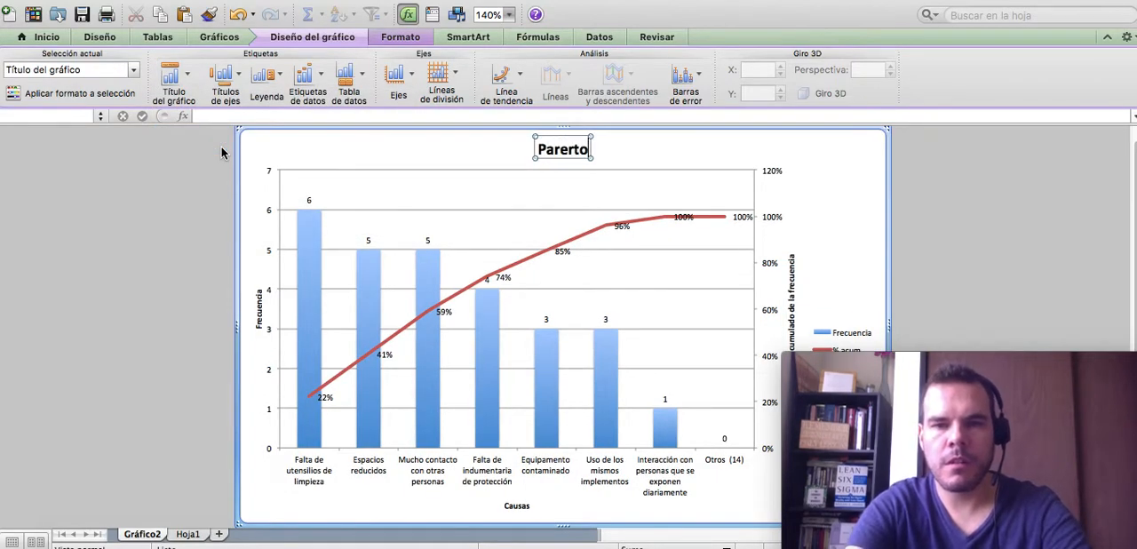
{"action": "key", "text": "BackSpace"}
{"action": "key", "text": "BackSpace"}
{"action": "key", "text": "BackSpace"}
{"action": "type", "text": "to de"}
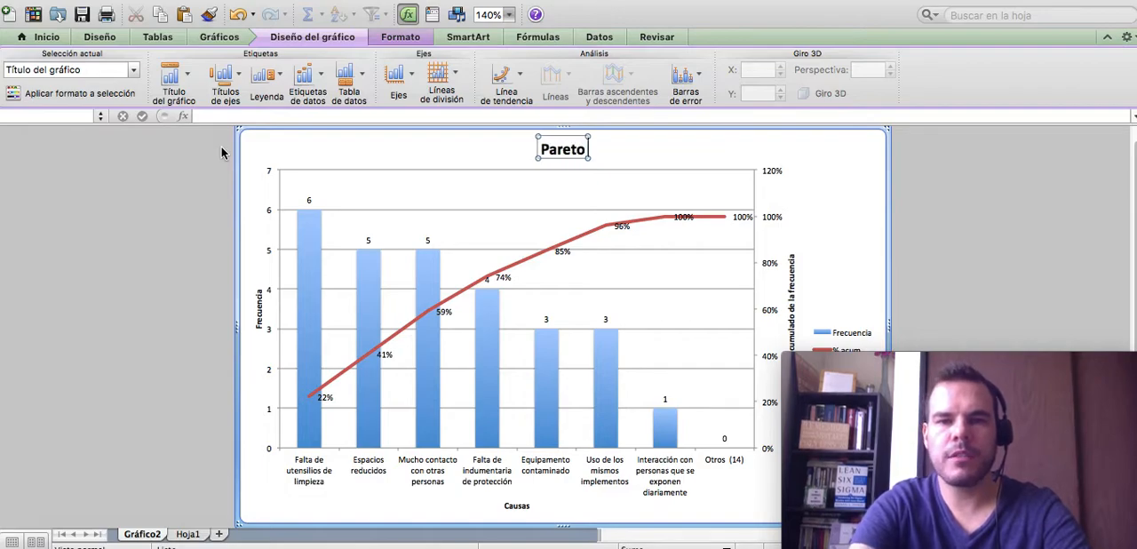
{"action": "type", "text": " cau"}
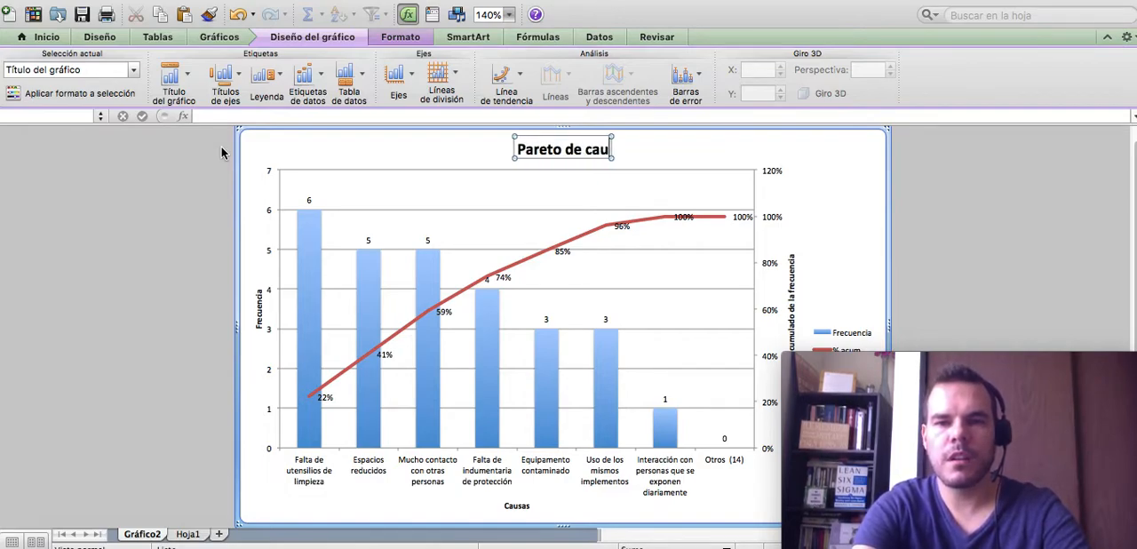
{"action": "type", "text": "sas"}
{"action": "type", "text": " G"}
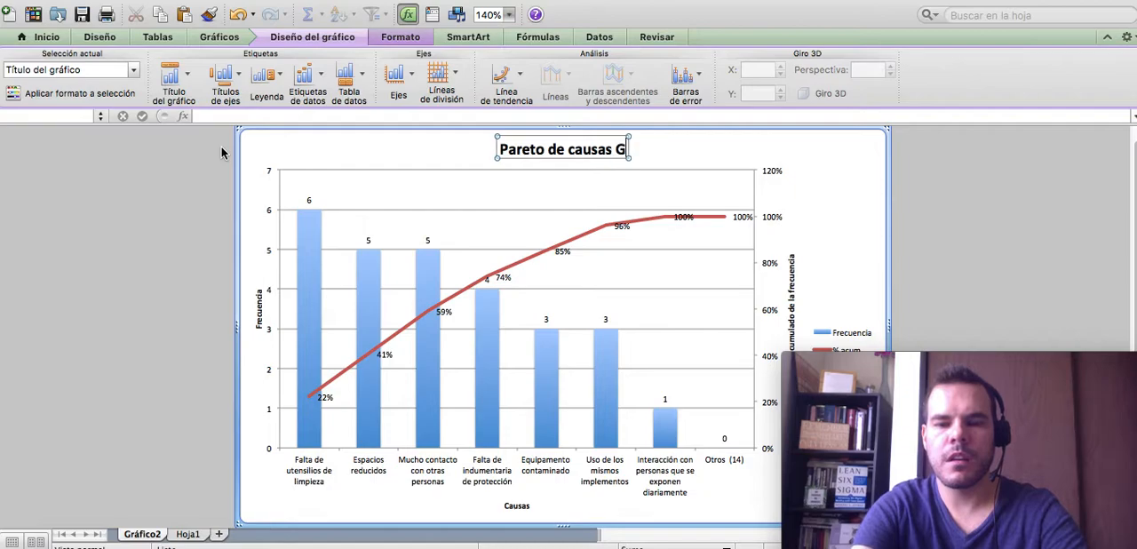
{"action": "type", "text": "imnasio"}
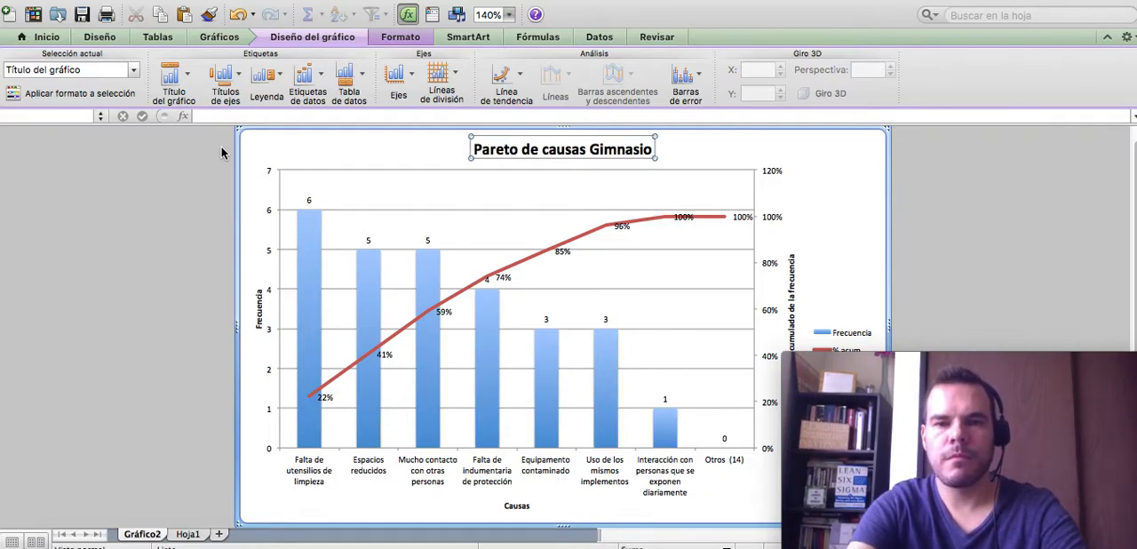
{"action": "type", "text": " en pn"}
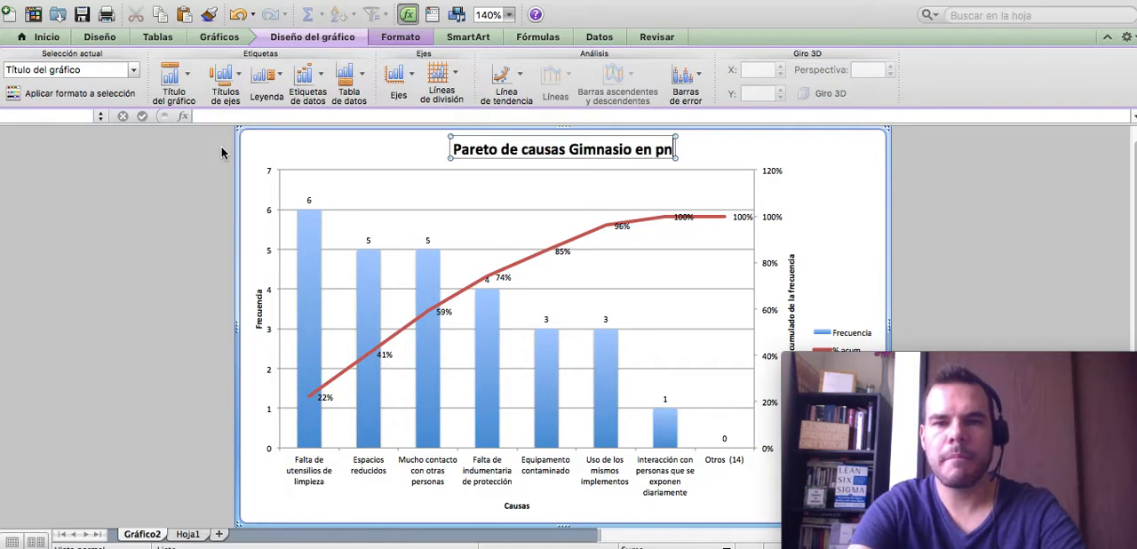
{"action": "key", "text": "BackSpace"}
{"action": "type", "text": "andemia"}
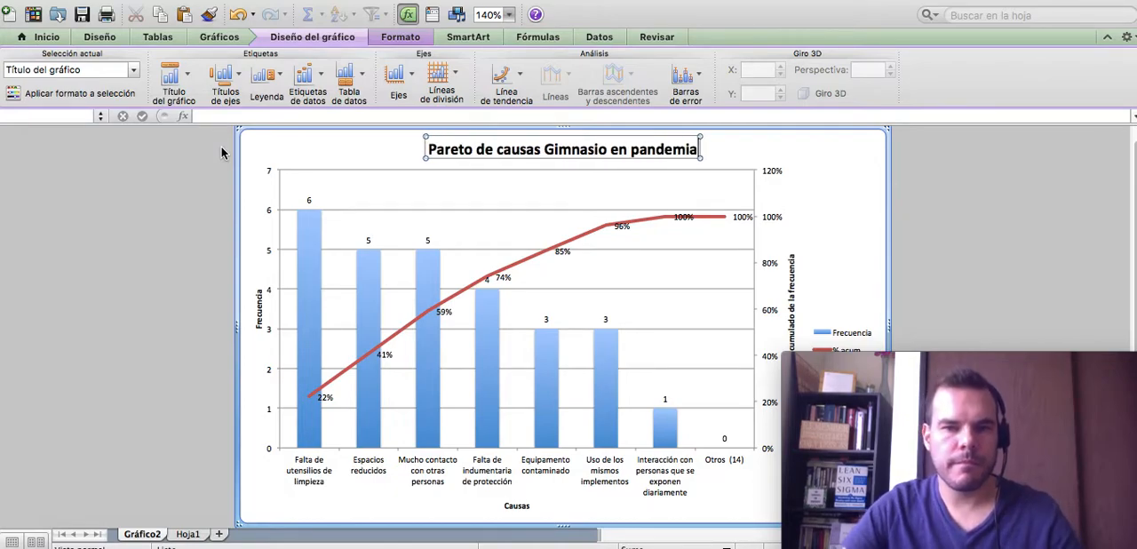
- Reword the chart title to Pareto de causas de gimnasio en pandemia
{"action": "left_click", "coordinate": [549, 149]}
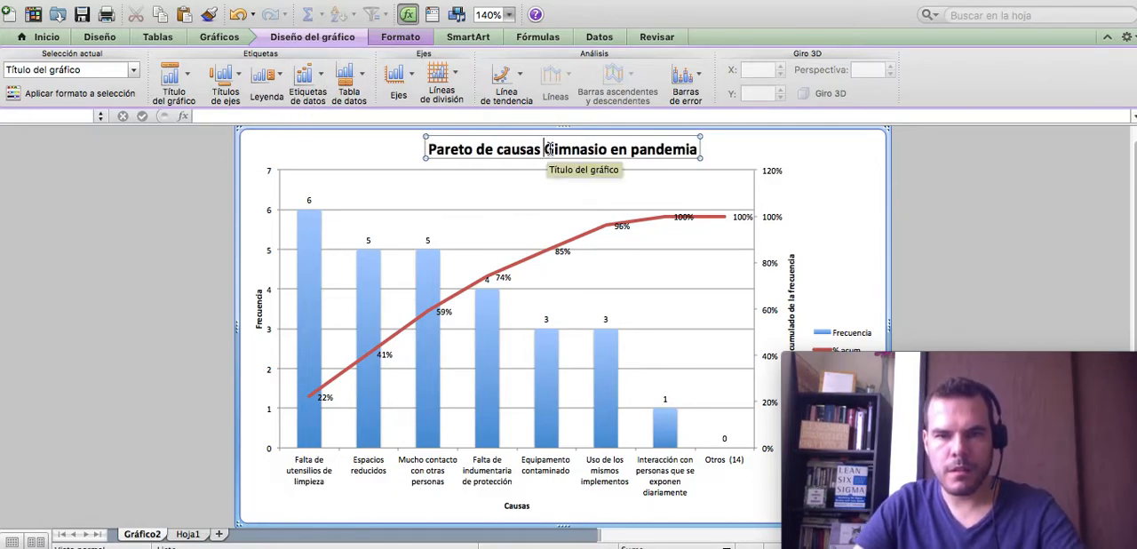
{"action": "key", "text": "Delete"}
{"action": "key", "text": "Delete"}
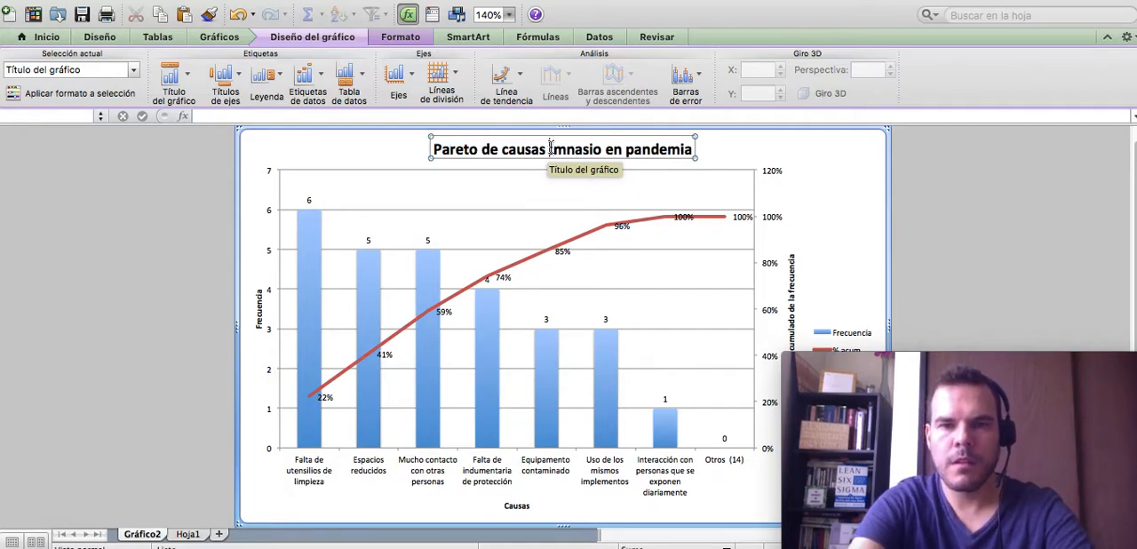
{"action": "type", "text": "gi"}
{"action": "key", "text": "BackSpace"}
{"action": "key", "text": "BackSpace"}
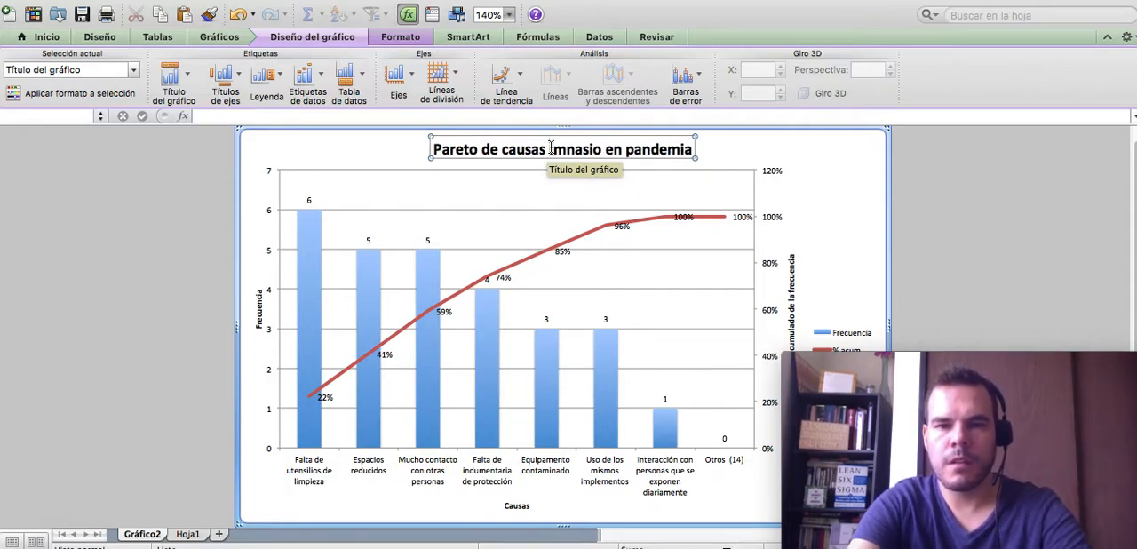
{"action": "type", "text": "de "}
{"action": "type", "text": " G"}
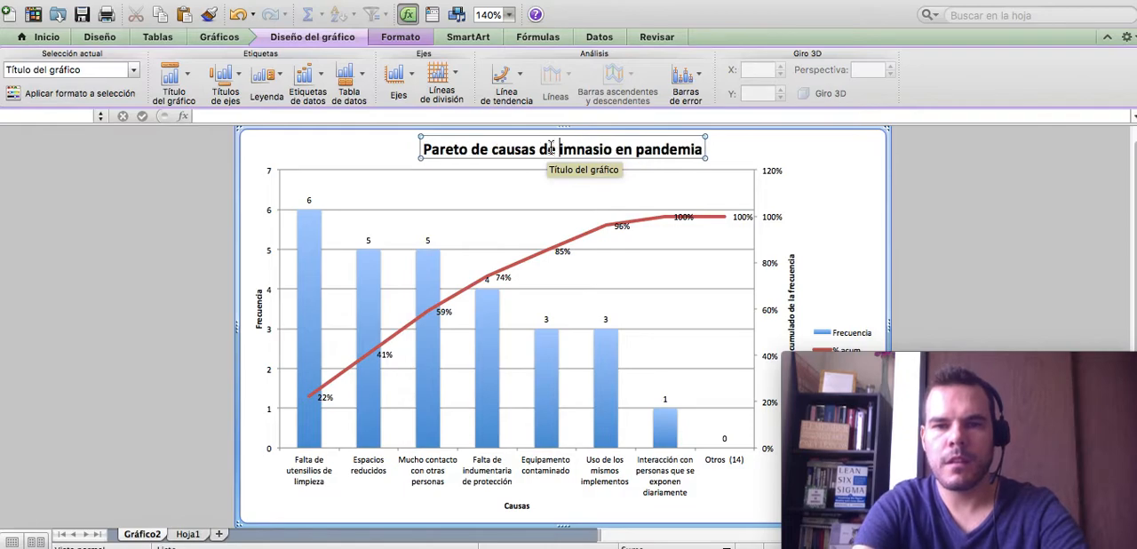
{"action": "key", "text": "BackSpace"}
{"action": "type", "text": "g"}
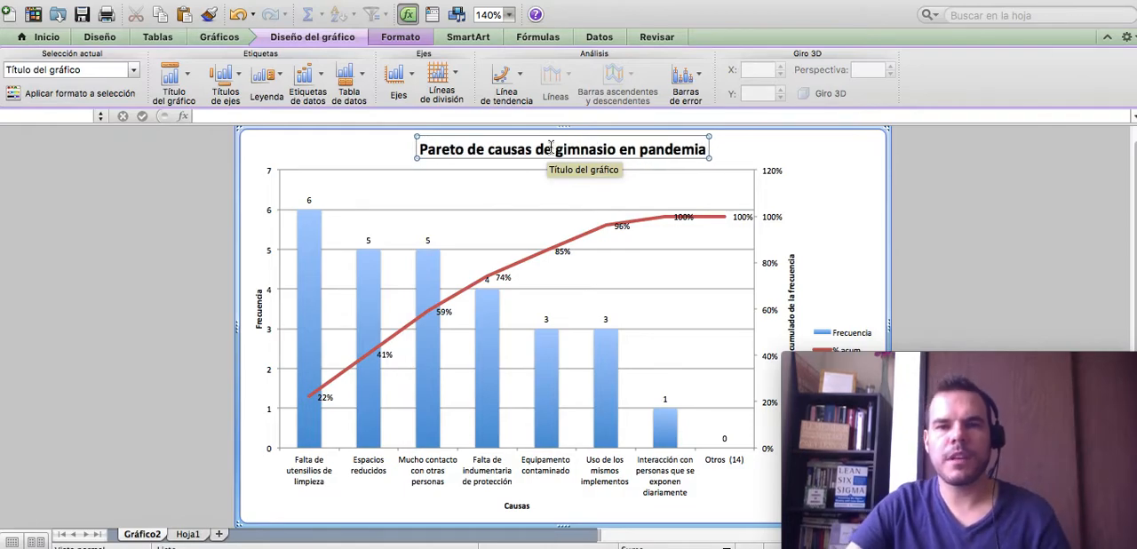
{"action": "left_click", "coordinate": [906, 168]}
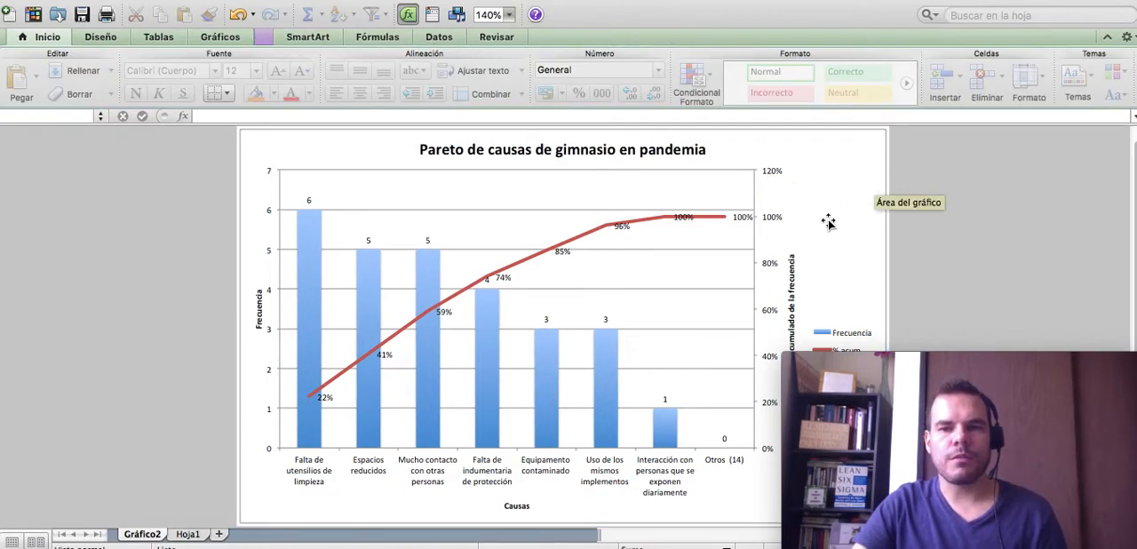